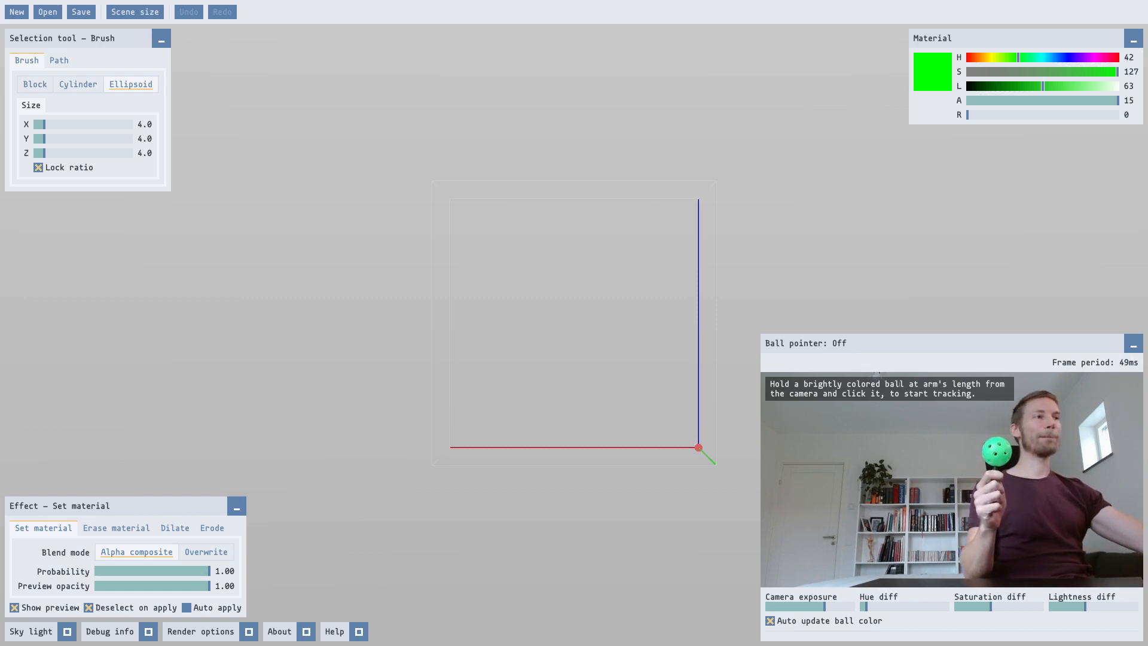
Try brushing a spiral selection in the empty scene with the tracked ball and the 4.0 ellipsoid brush, and clear it
click(1003, 456)
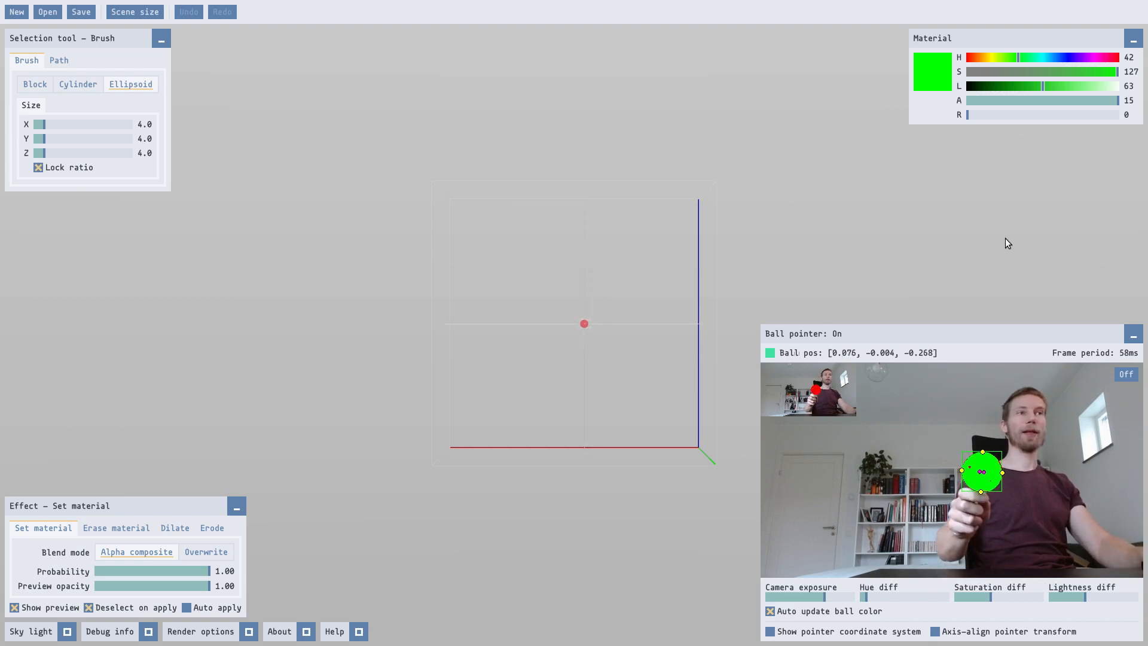
key(space)
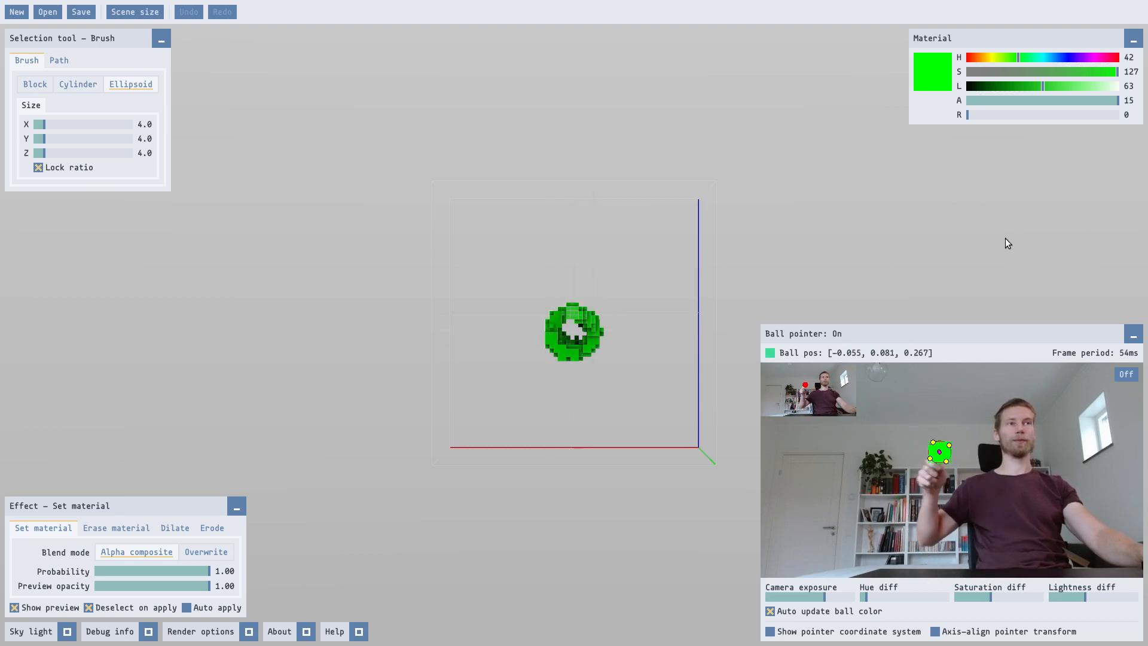
middle_drag(603, 406, 612, 574)
scroll(617, 431, up, 6)
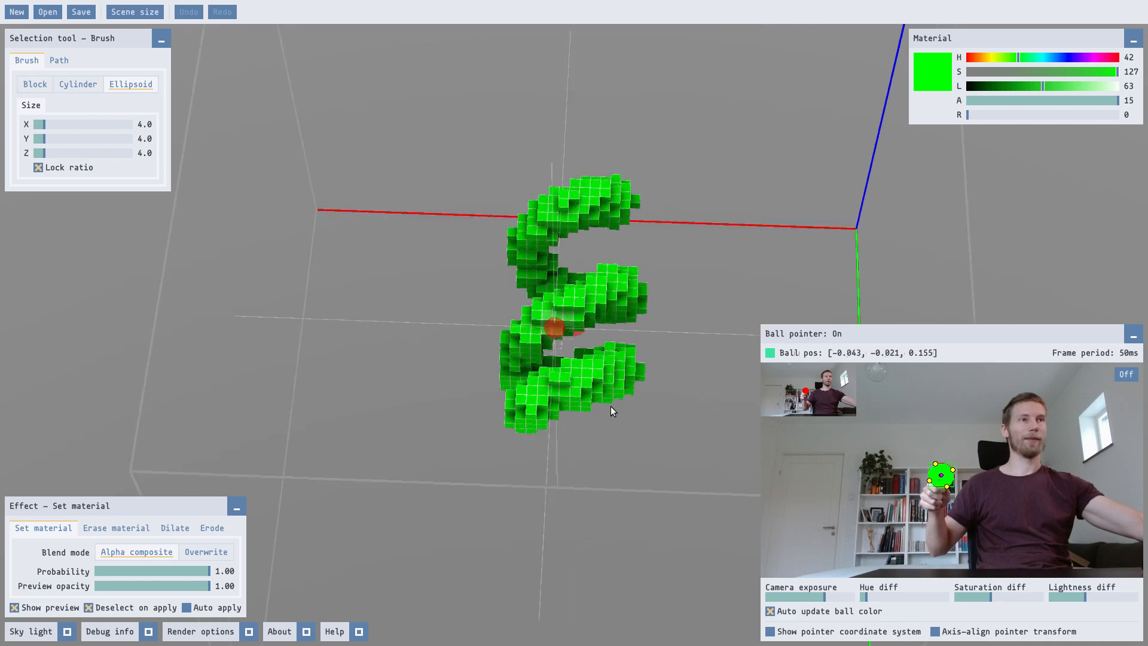
middle_drag(611, 410, 569, 402)
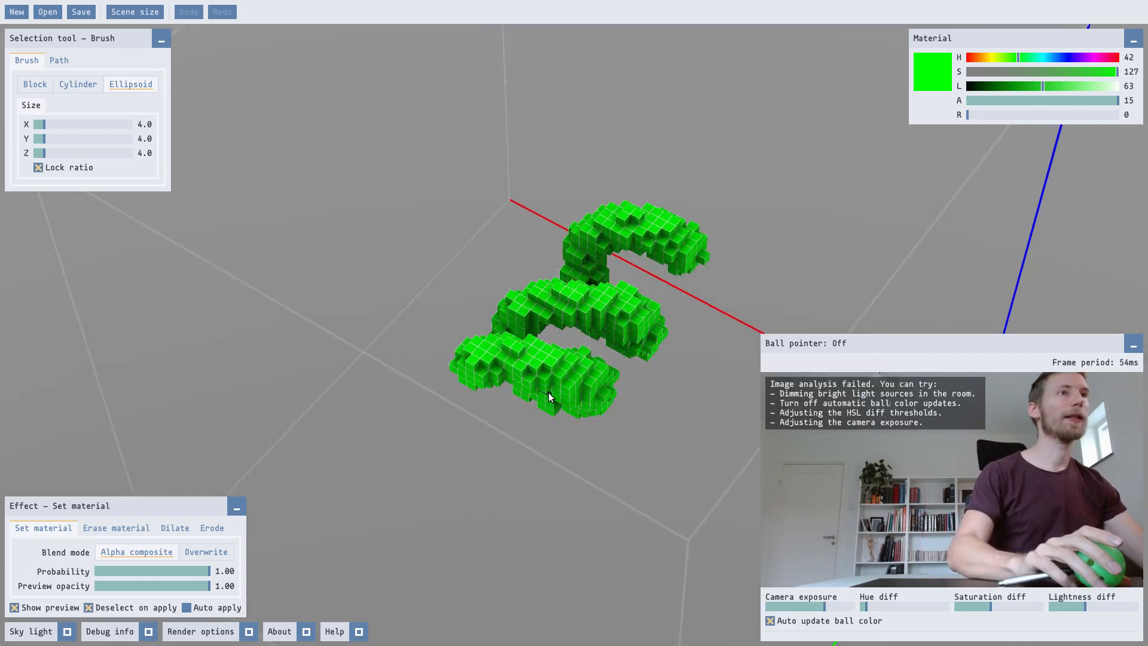
scroll(547, 415, down, 5)
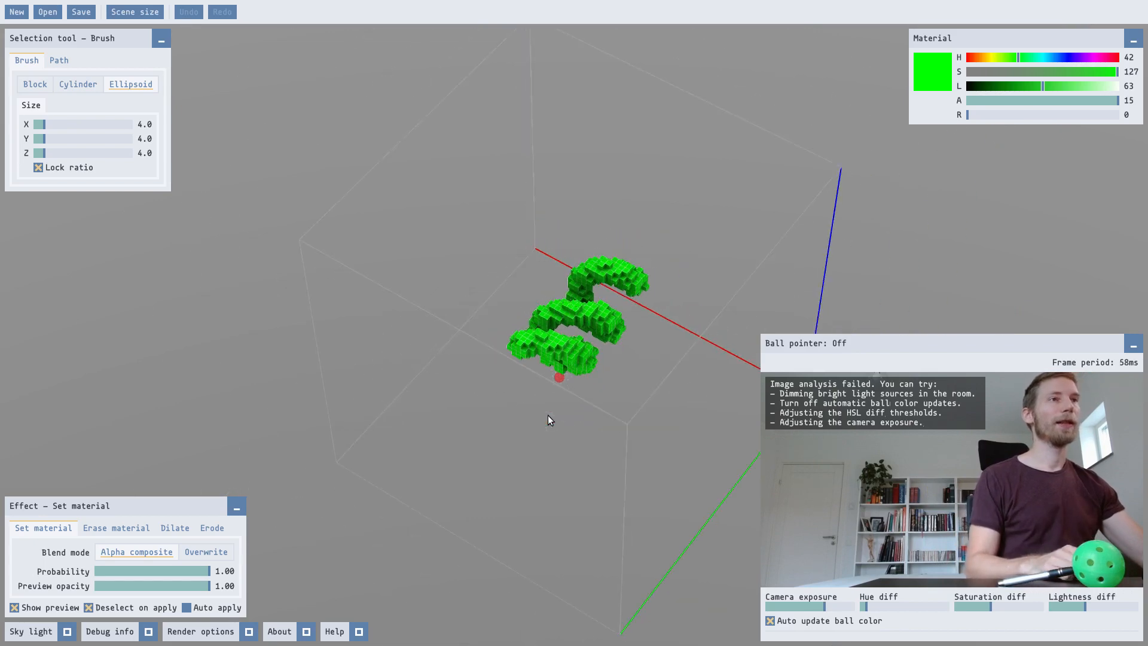
key(Escape)
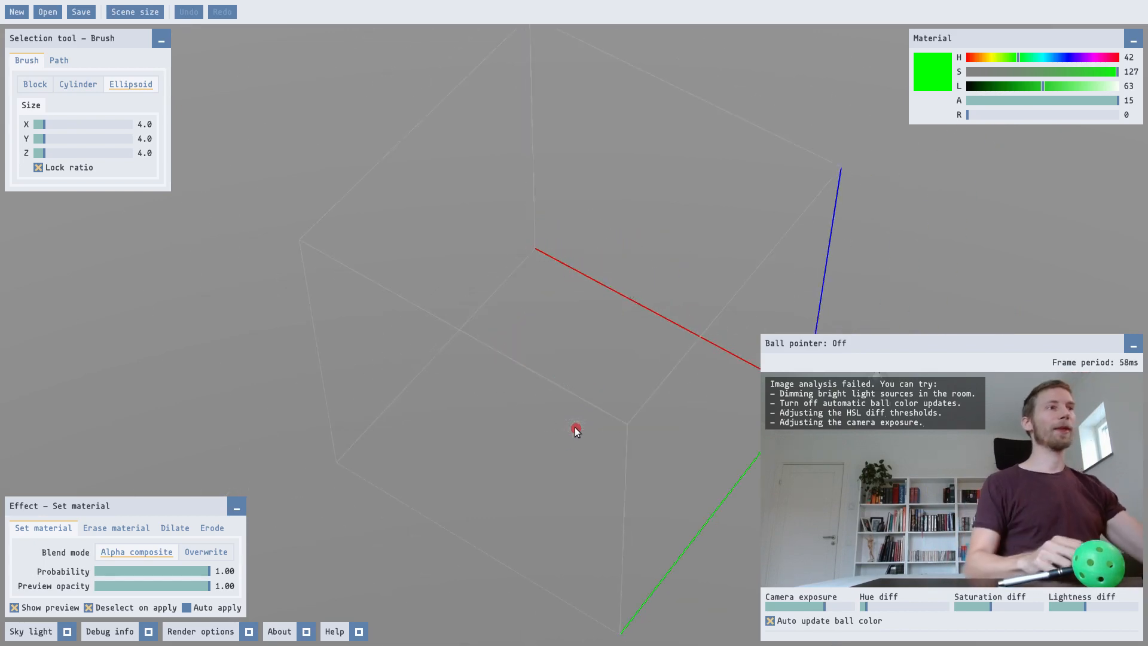
Create a wide, flattened green ellipsoid low in the scene, using an axis-aligned, free-size path selection along Z and Set material
mouse_move(576, 430)
middle_down()
mouse_move(615, 451)
mouse_move(679, 428)
mouse_move(631, 439)
mouse_move(677, 440)
mouse_move(657, 443)
middle_up()
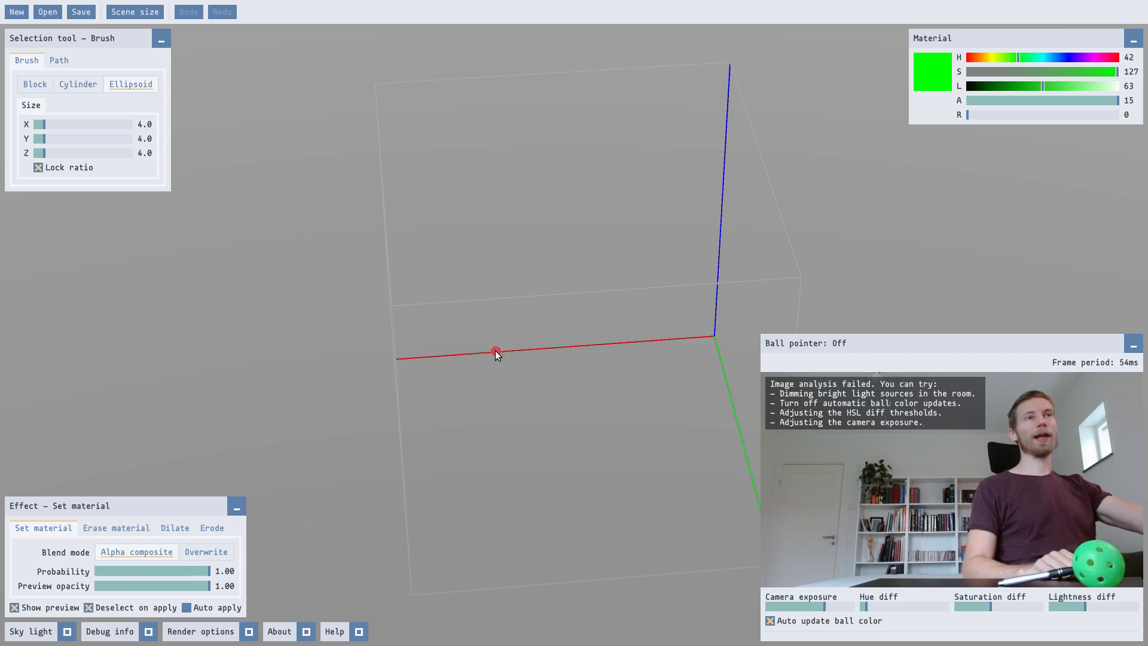
click(60, 60)
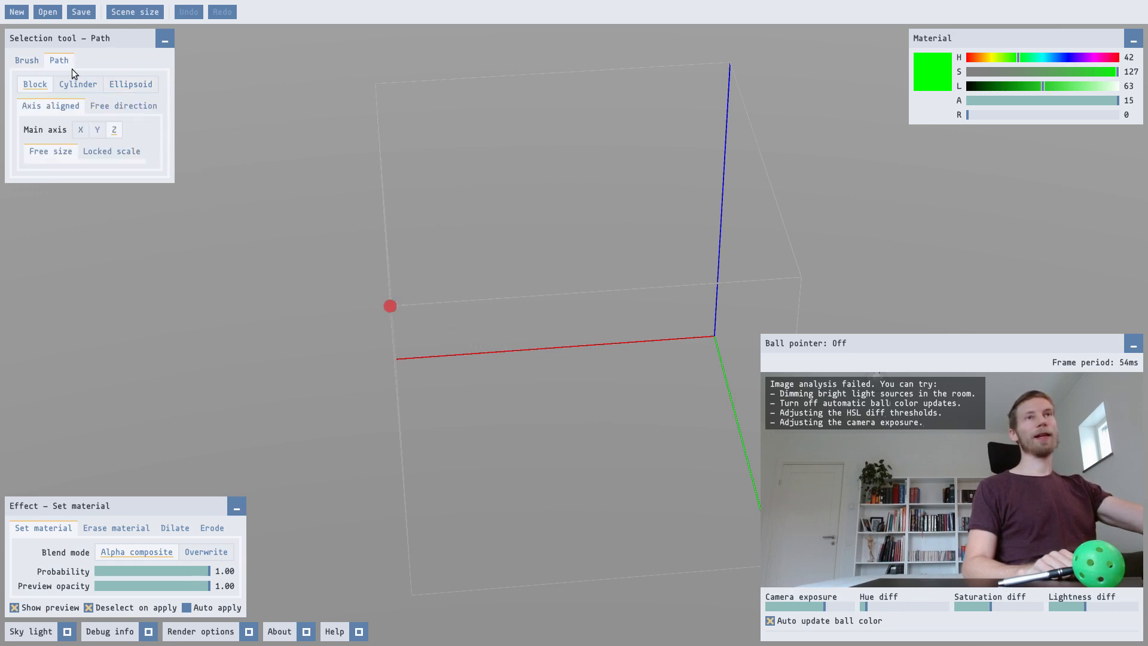
click(132, 88)
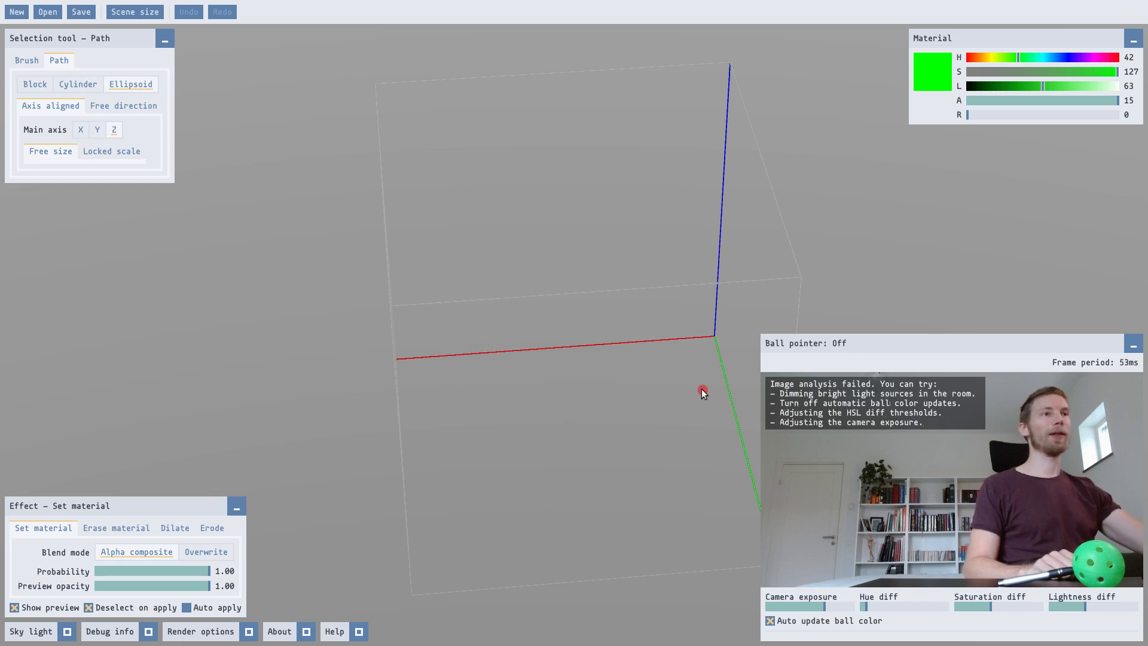
drag(695, 364, 442, 551)
scroll(439, 553, up, 5)
scroll(442, 551, up, 4)
scroll(443, 551, up, 2)
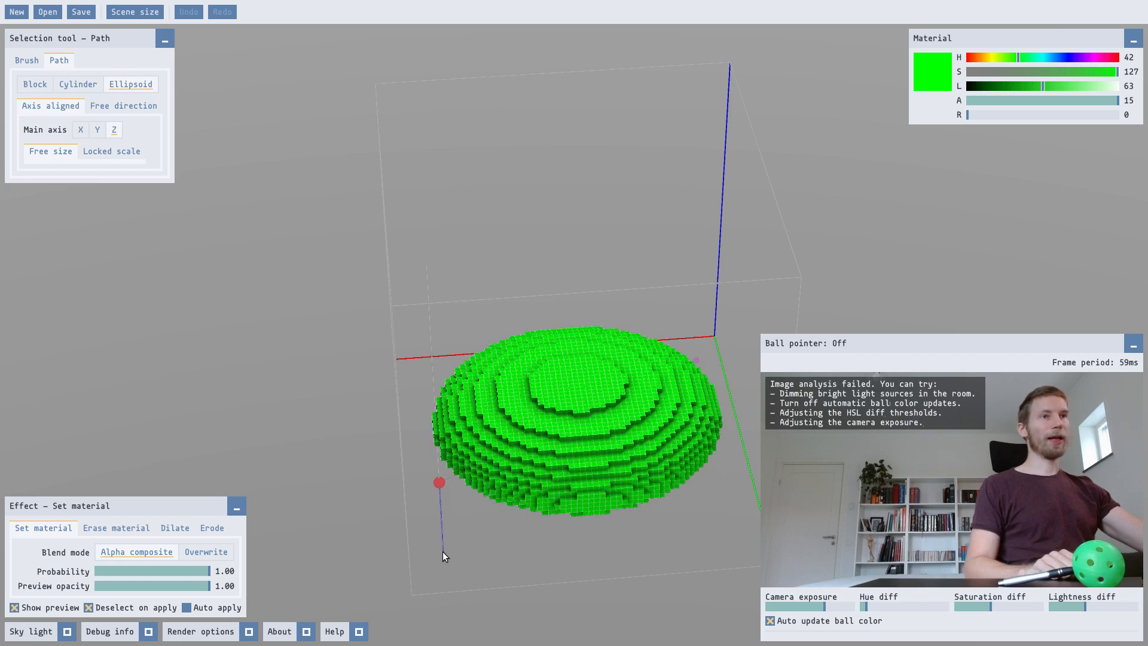
click(442, 552)
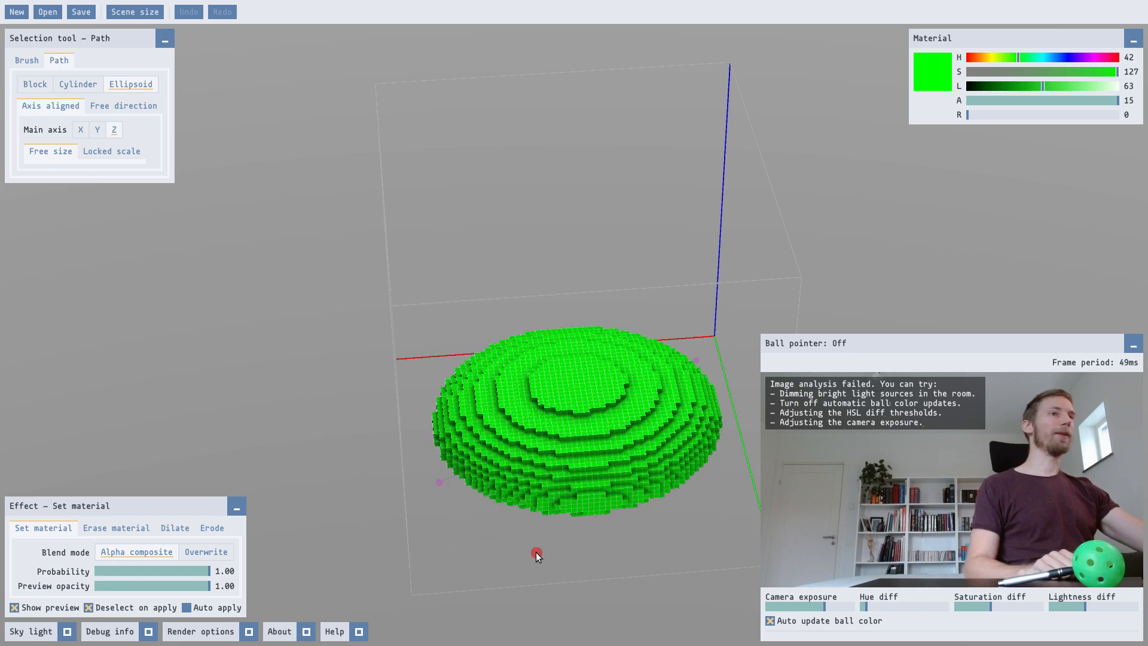
middle_drag(536, 551, 499, 503)
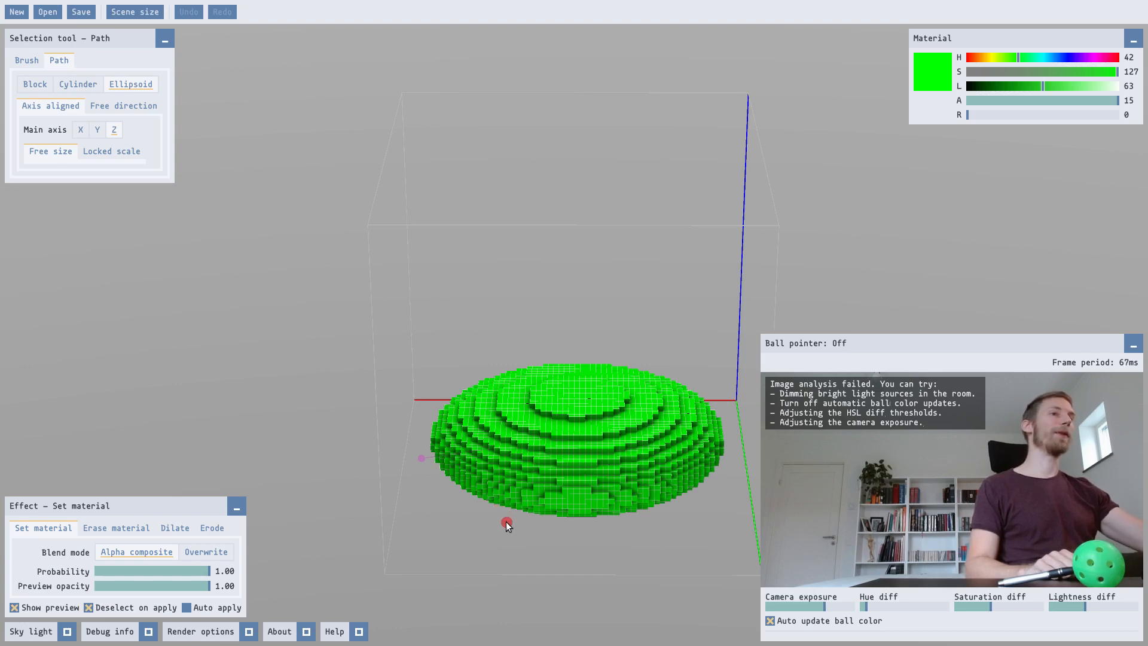
mouse_move(506, 522)
middle_down()
mouse_move(574, 573)
mouse_move(556, 579)
mouse_move(514, 558)
mouse_move(513, 536)
mouse_move(524, 535)
middle_up()
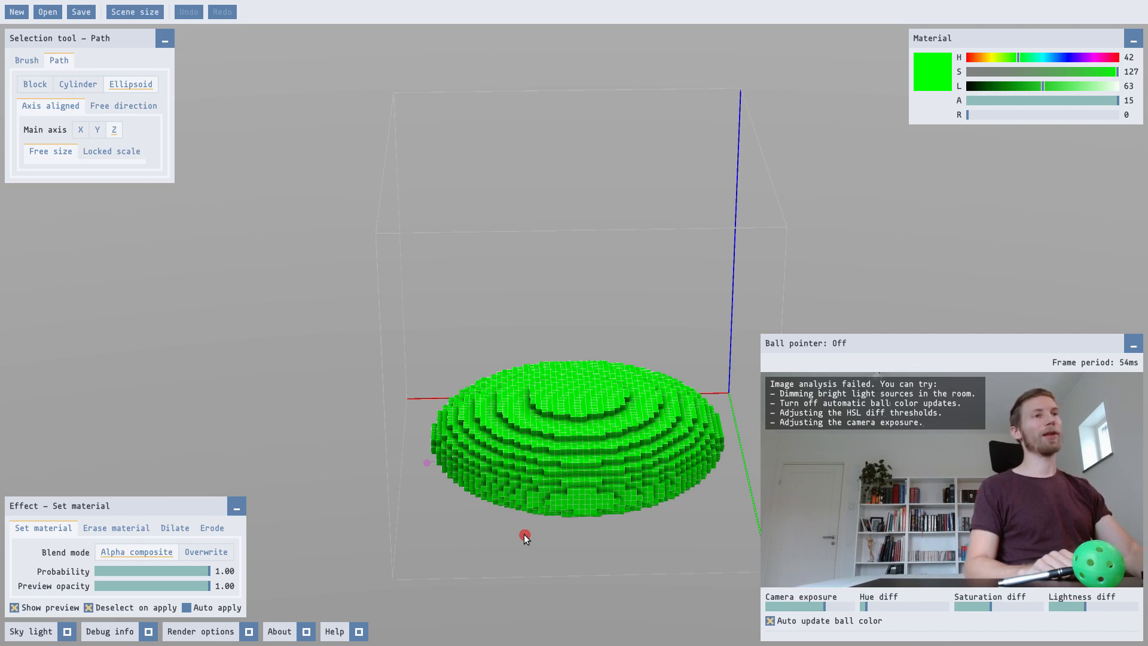
key(Return)
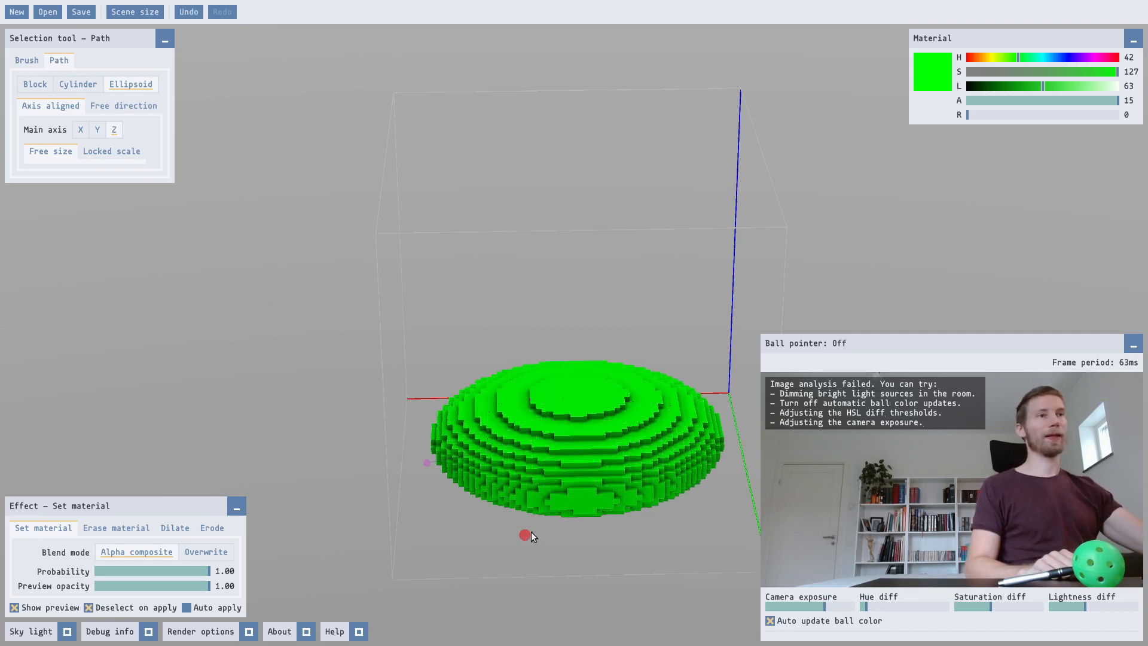
Cut the underside of the green ellipsoid flat by erasing material within a thin block selection spanning the scene floor
middle_drag(603, 504, 622, 545)
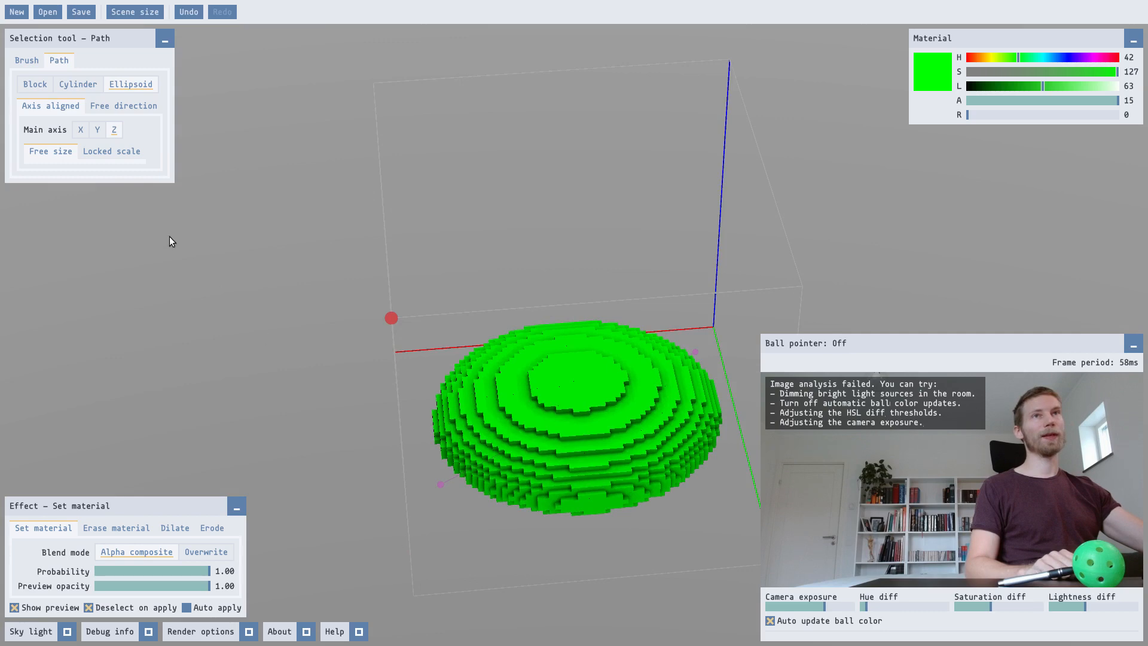
click(41, 83)
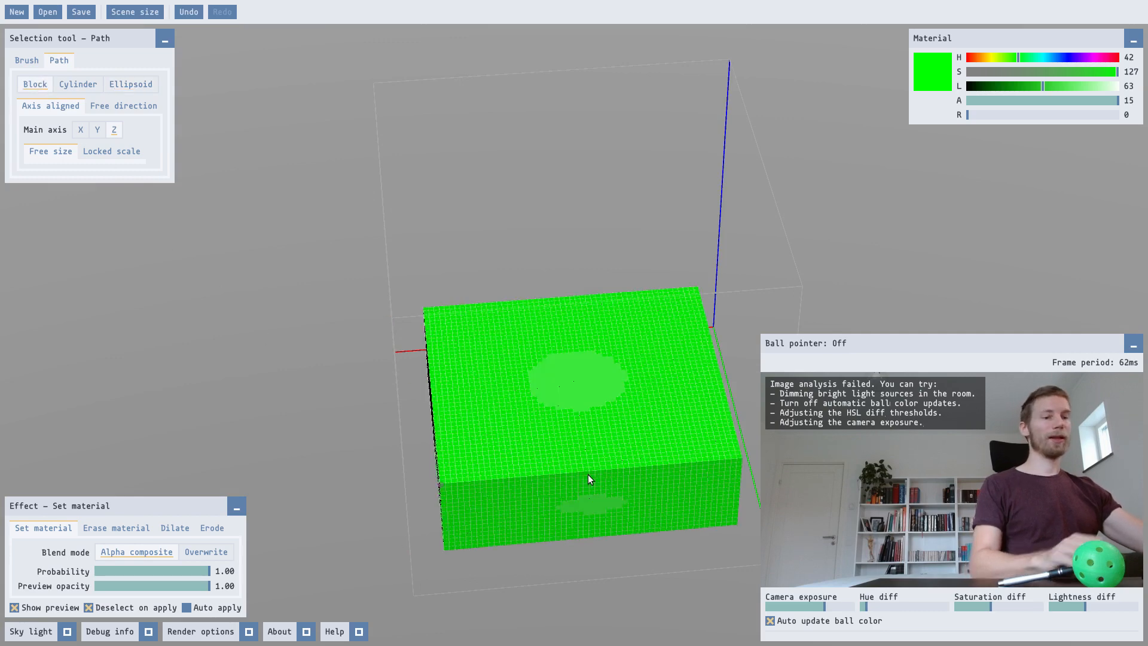
middle_drag(587, 475, 670, 455)
drag(720, 372, 400, 562)
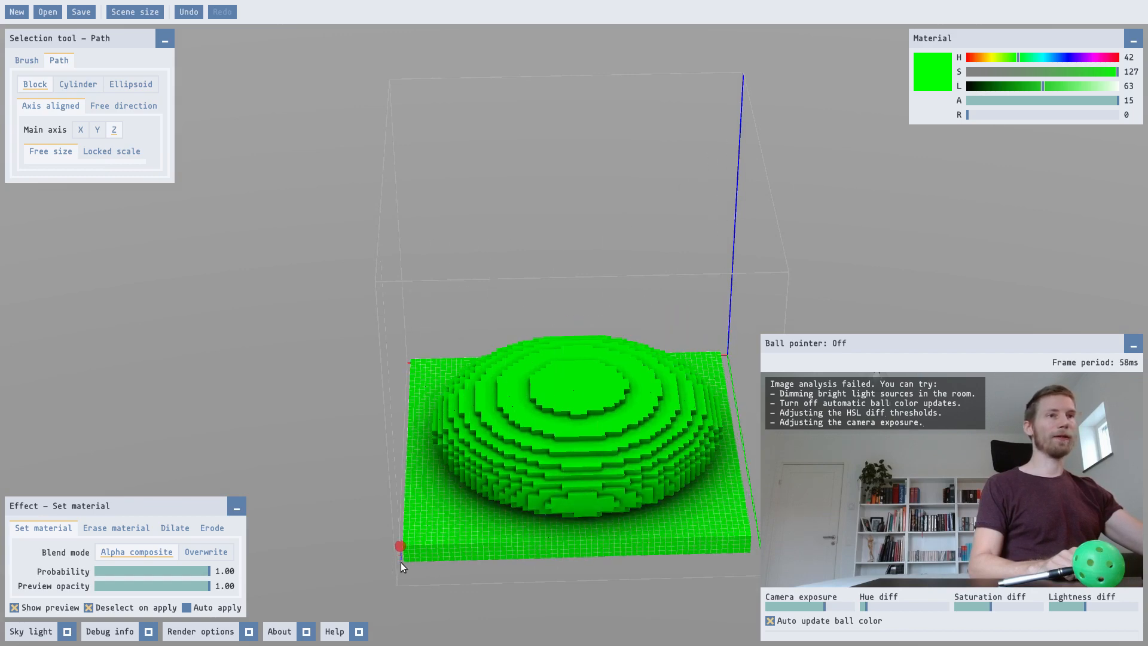
scroll(400, 562, up, 2)
middle_drag(472, 564, 464, 530)
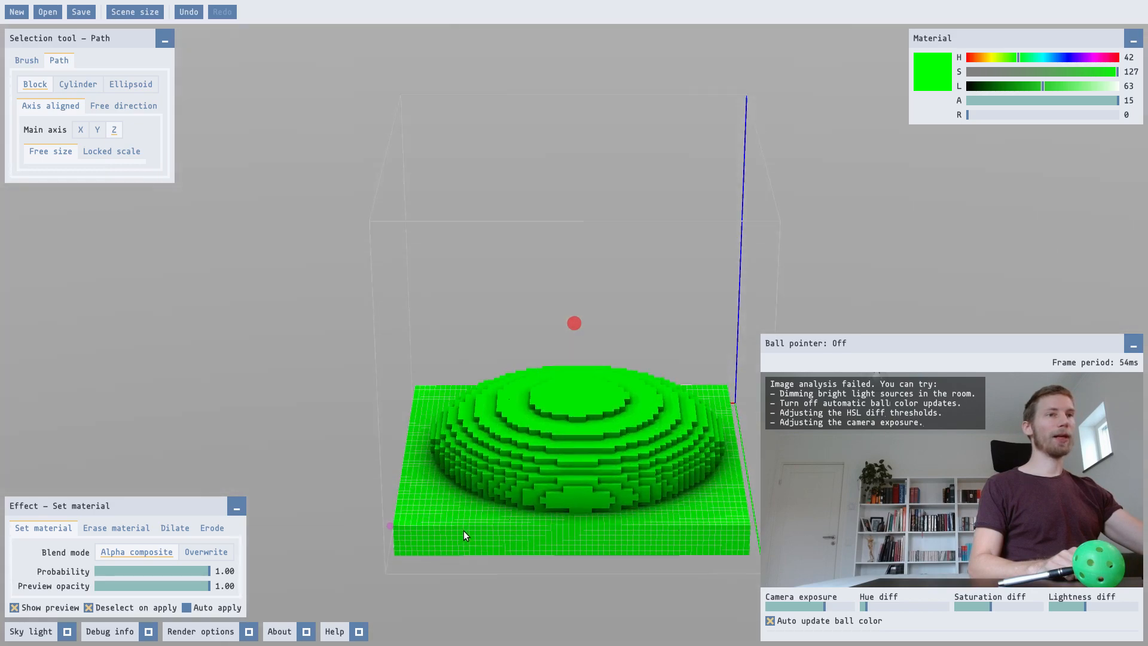
click(124, 530)
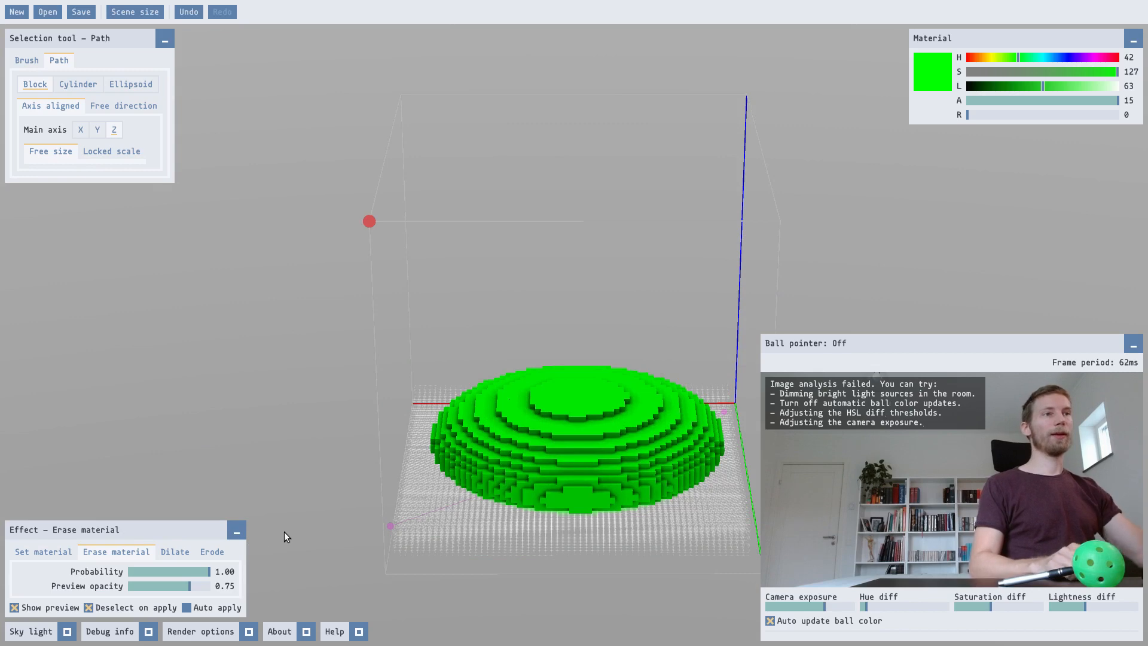
key(Return)
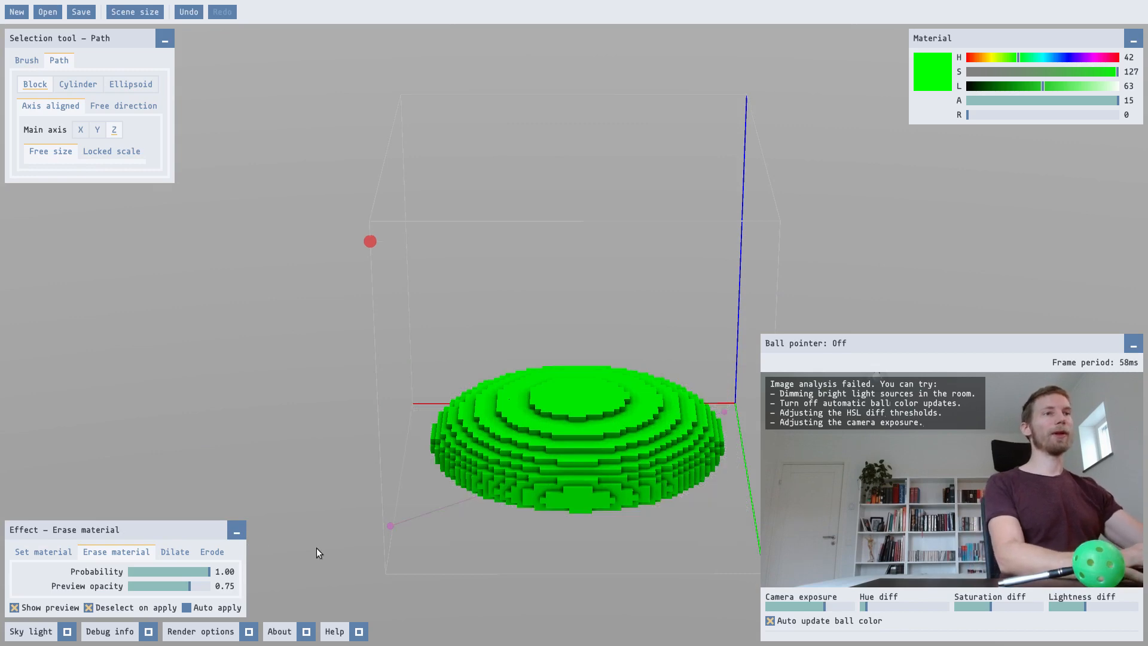
Switch to a cylinder path selection with the Set material effect, and change the material to brown with hue 15 and lightness 38
middle_drag(445, 602, 447, 510)
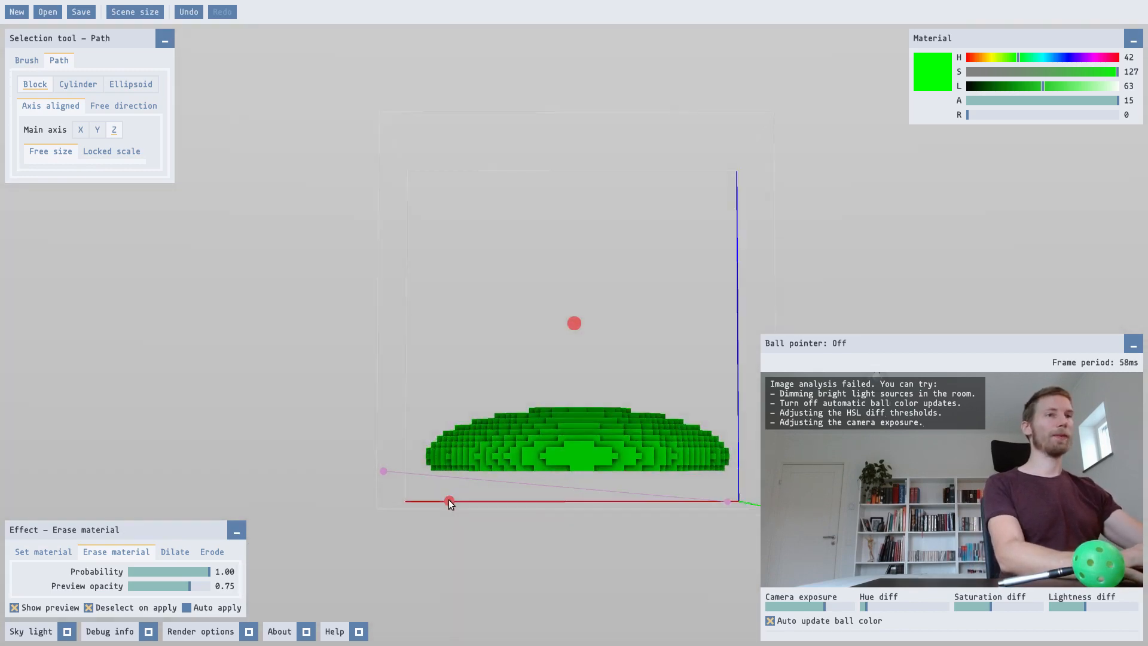
scroll(449, 514, up, 3)
scroll(463, 515, down, 5)
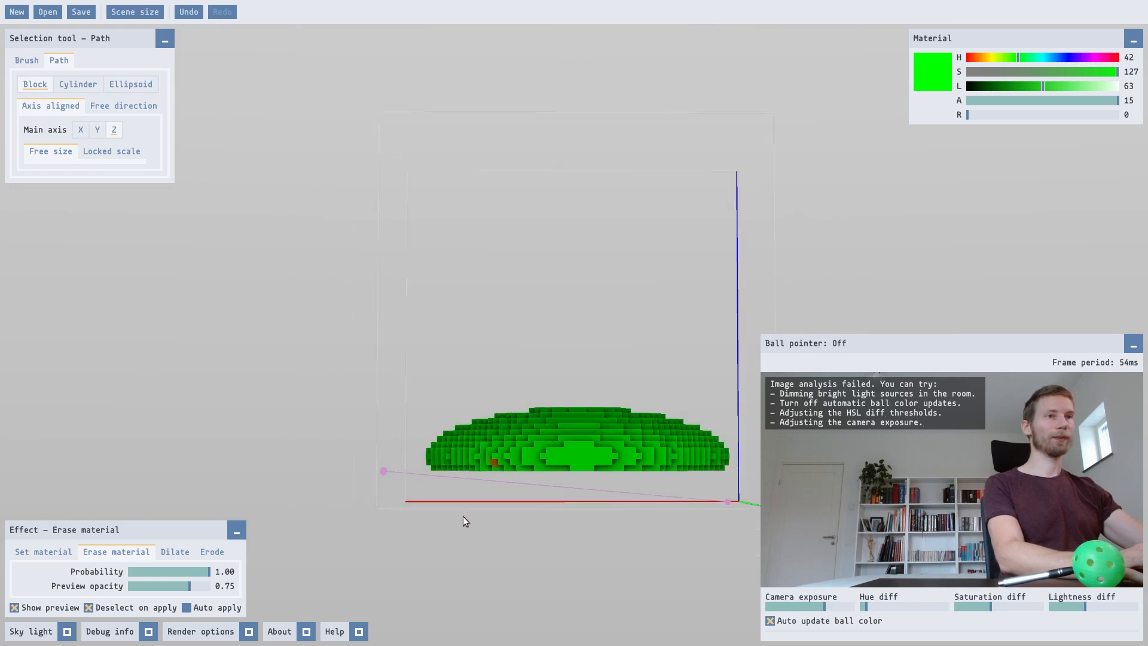
middle_drag(463, 516, 508, 599)
middle_drag(565, 559, 581, 605)
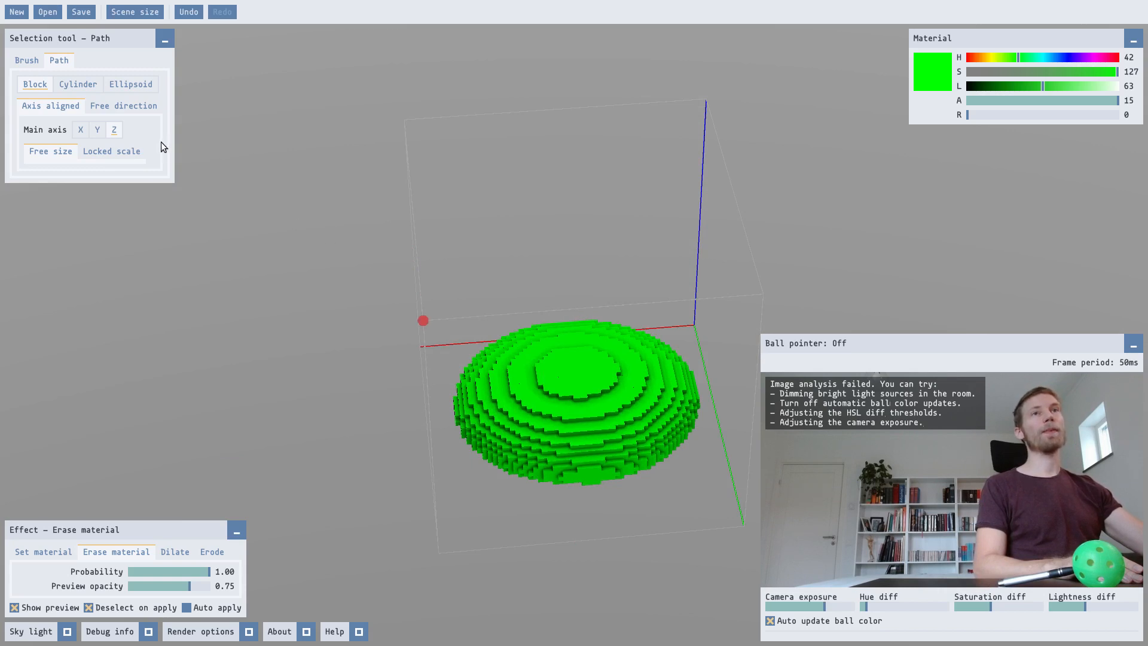
click(72, 85)
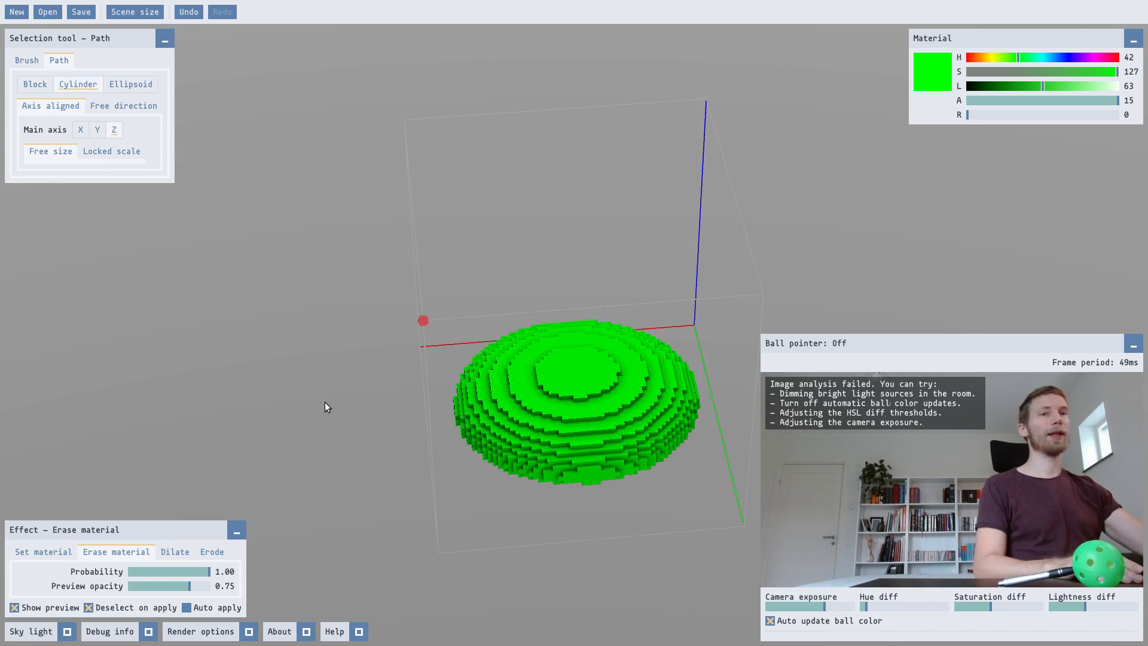
click(48, 550)
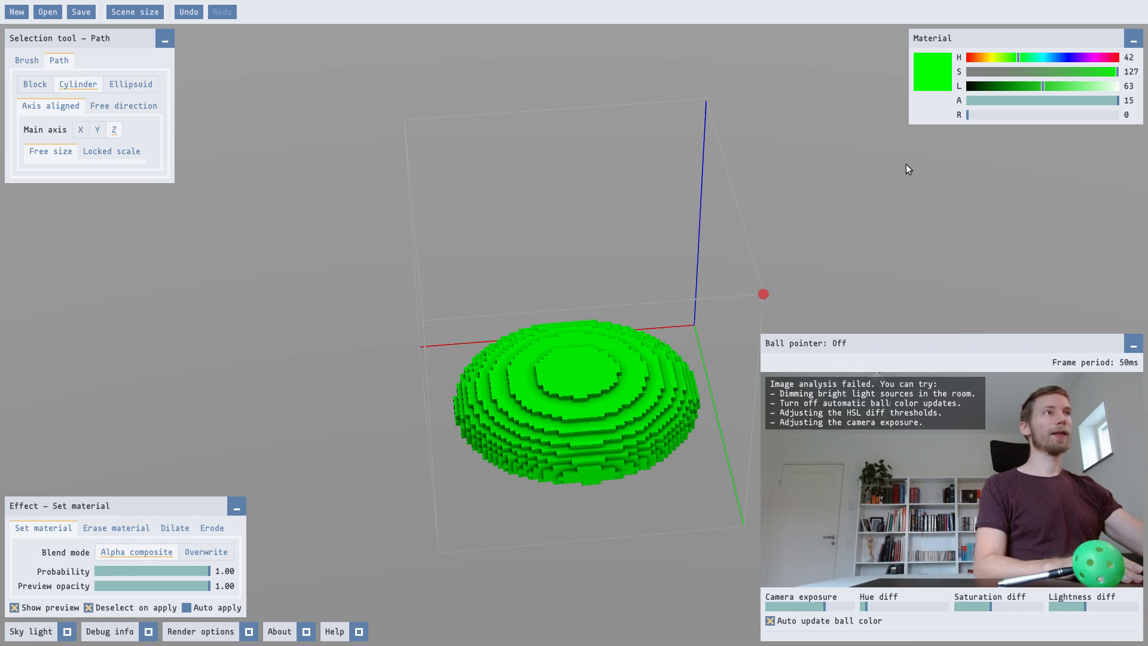
click(983, 57)
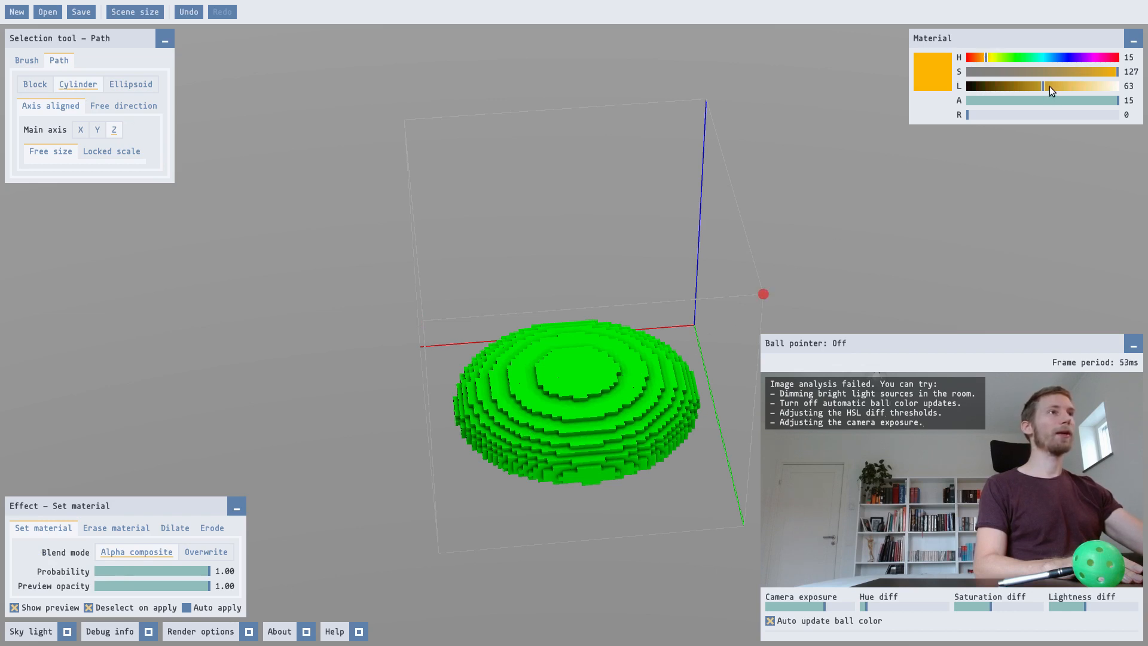
drag(1050, 86, 1008, 86)
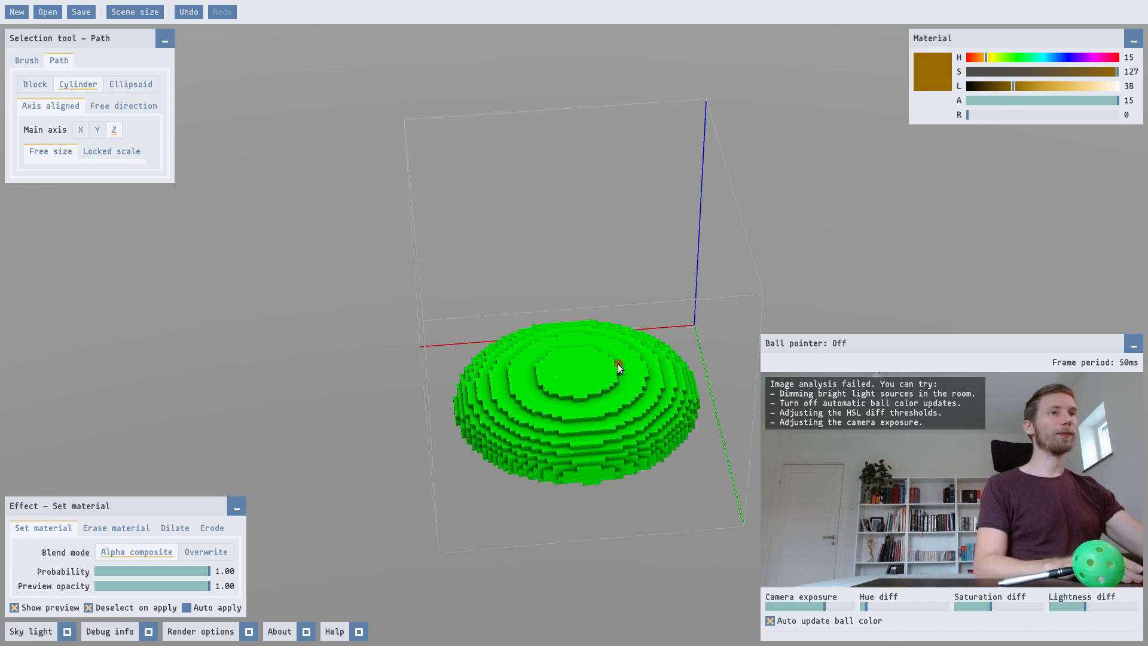
Raise a narrow vertical cylinder from the centre of the green mound as a trunk and apply the brown material to it
drag(587, 369, 572, 380)
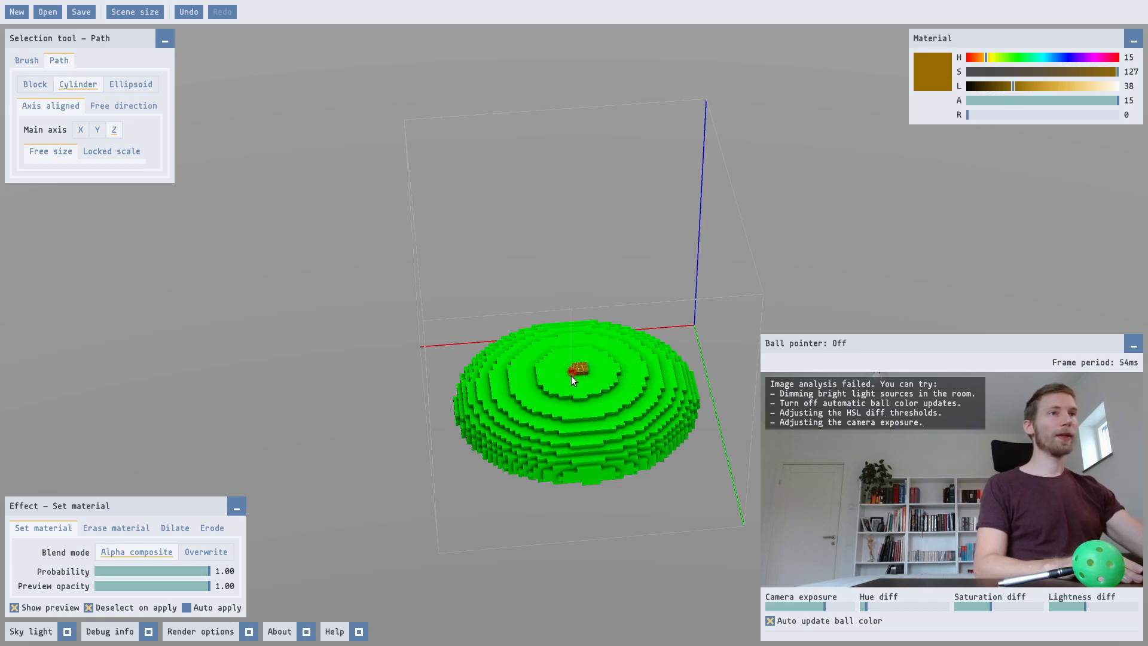
scroll(567, 381, up, 18)
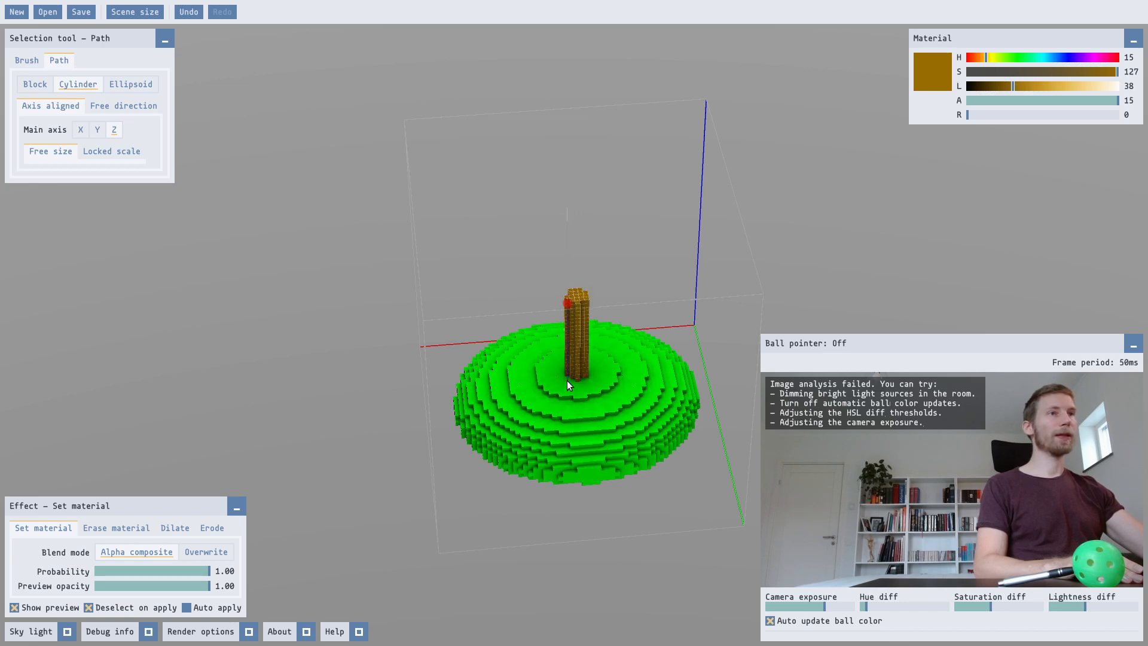
scroll(567, 380, down, 2)
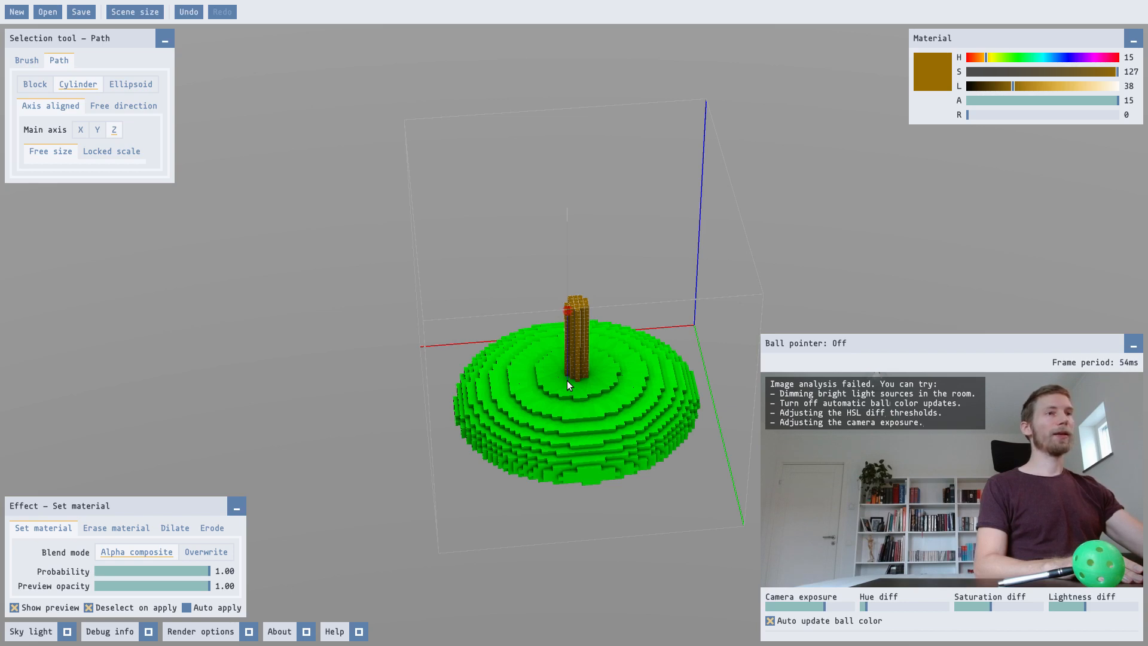
scroll(567, 380, down, 8)
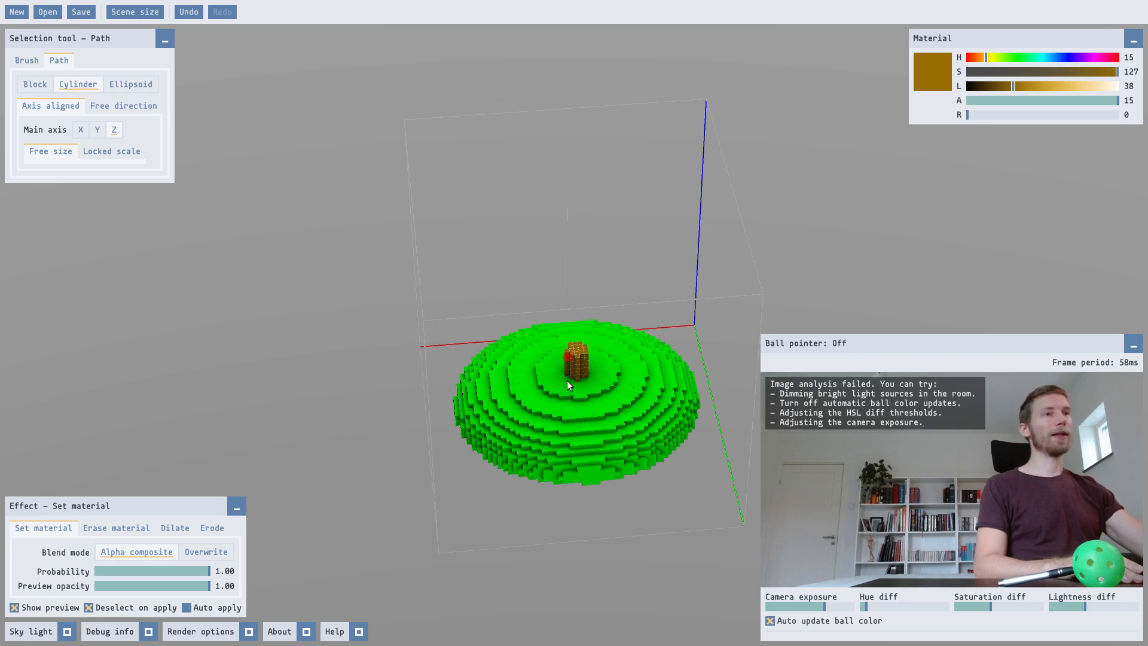
scroll(567, 380, up, 9)
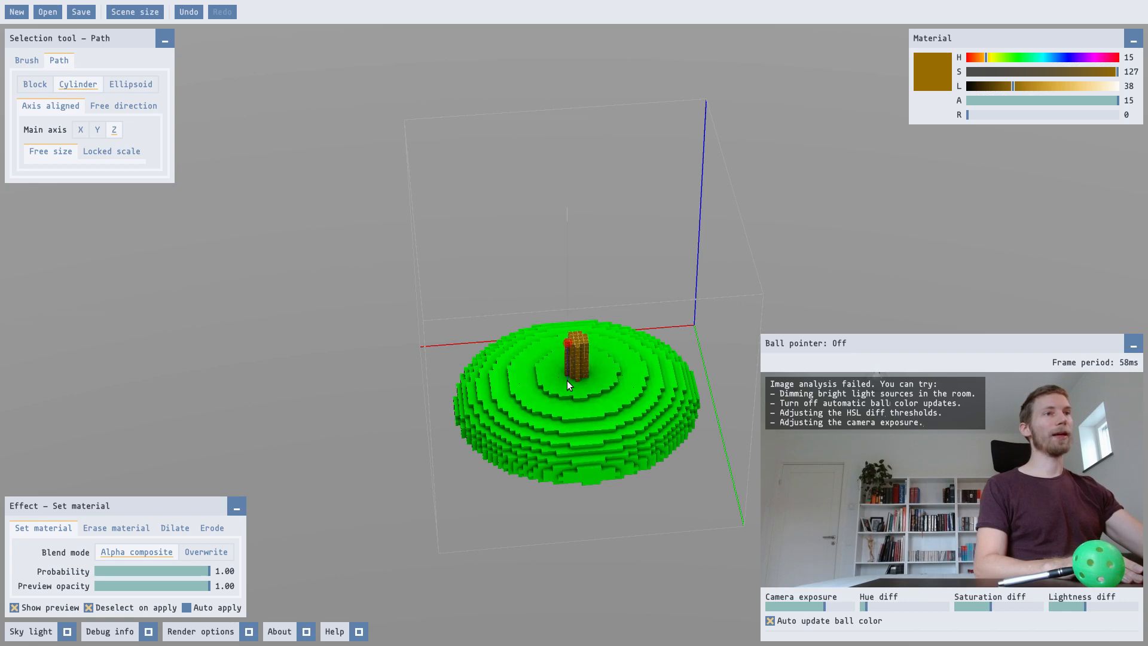
scroll(567, 380, up, 2)
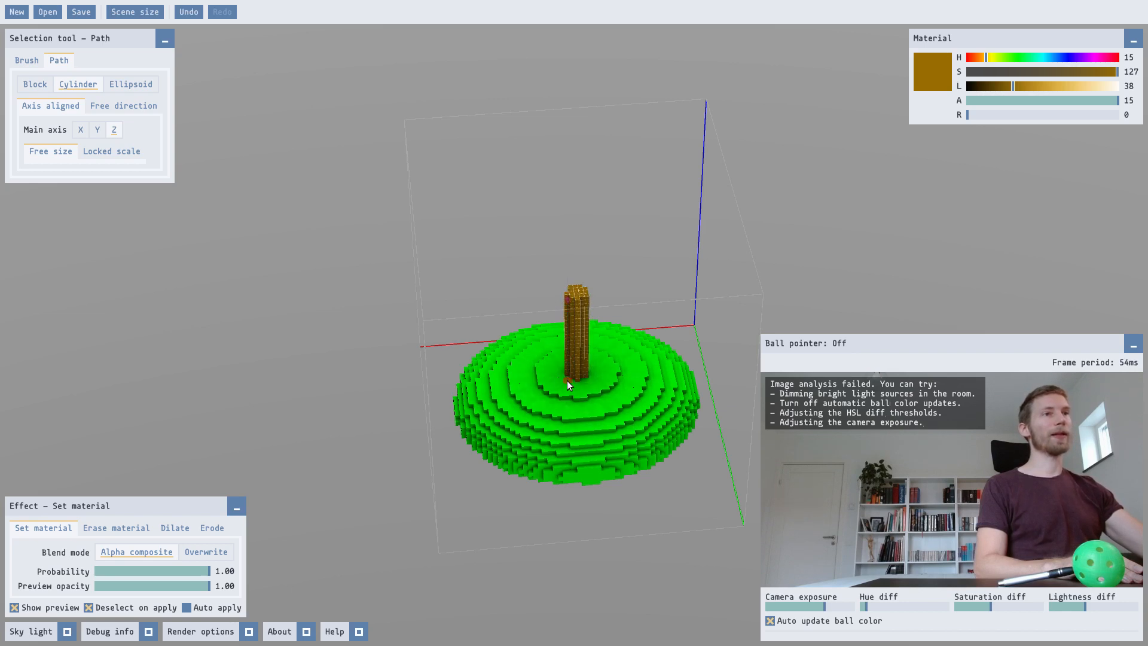
click(567, 381)
mouse_move(624, 420)
middle_down()
mouse_move(562, 385)
mouse_move(601, 390)
middle_up()
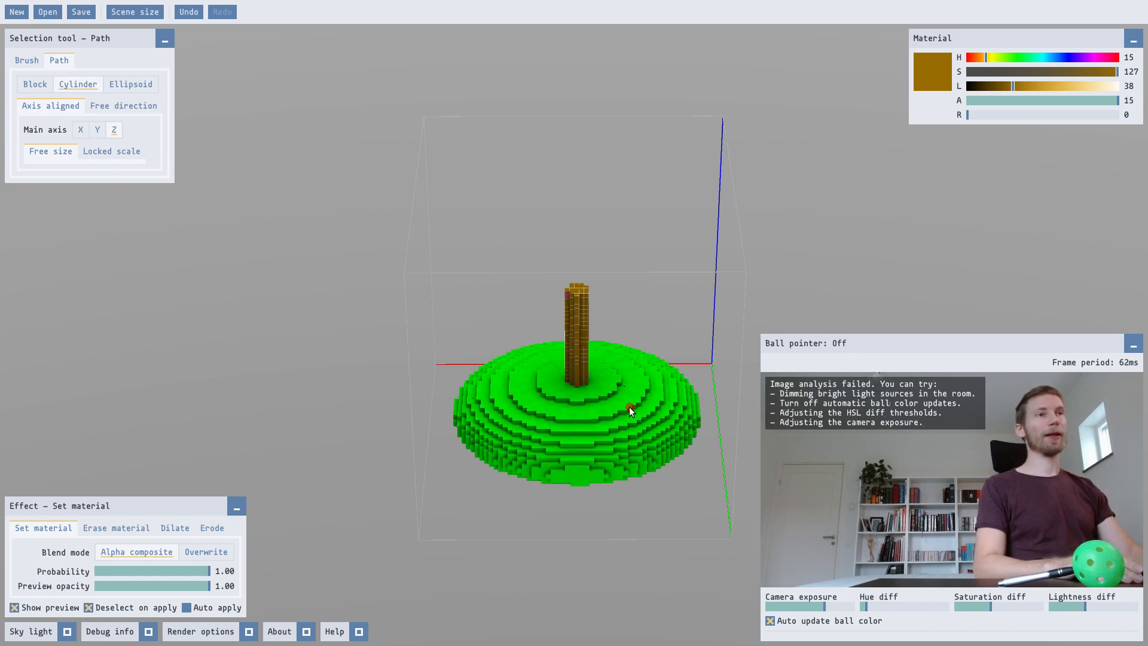
key(Return)
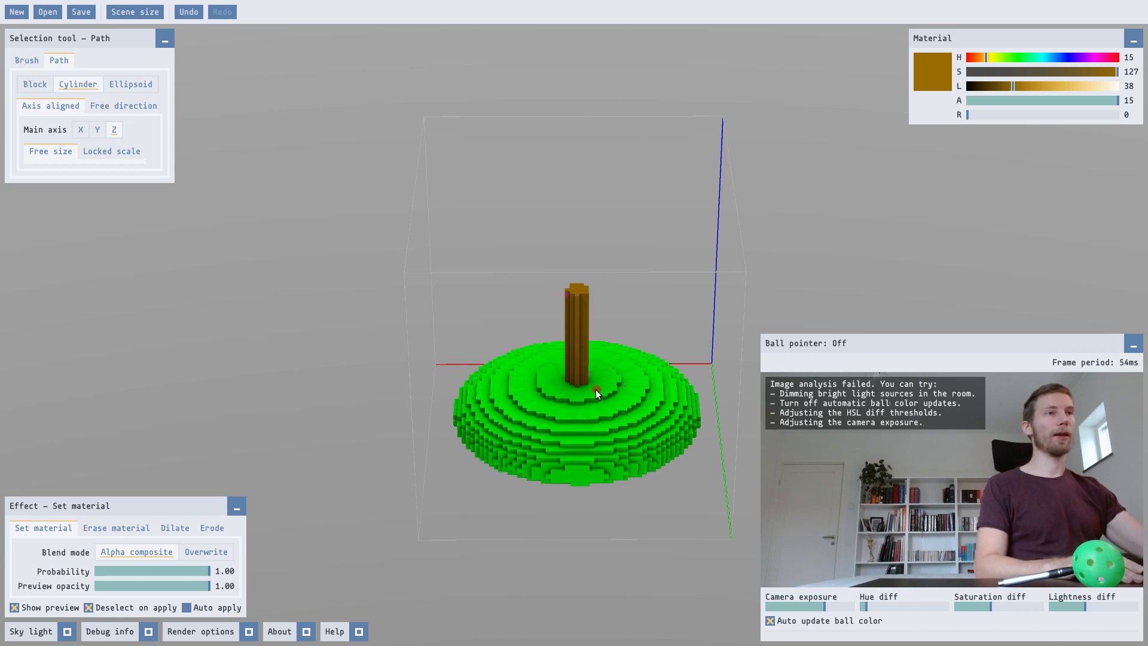
Turn on the ball pointer by sampling the green ball in the camera view, and switch to an ellipsoid brush selection
scroll(595, 389, up, 5)
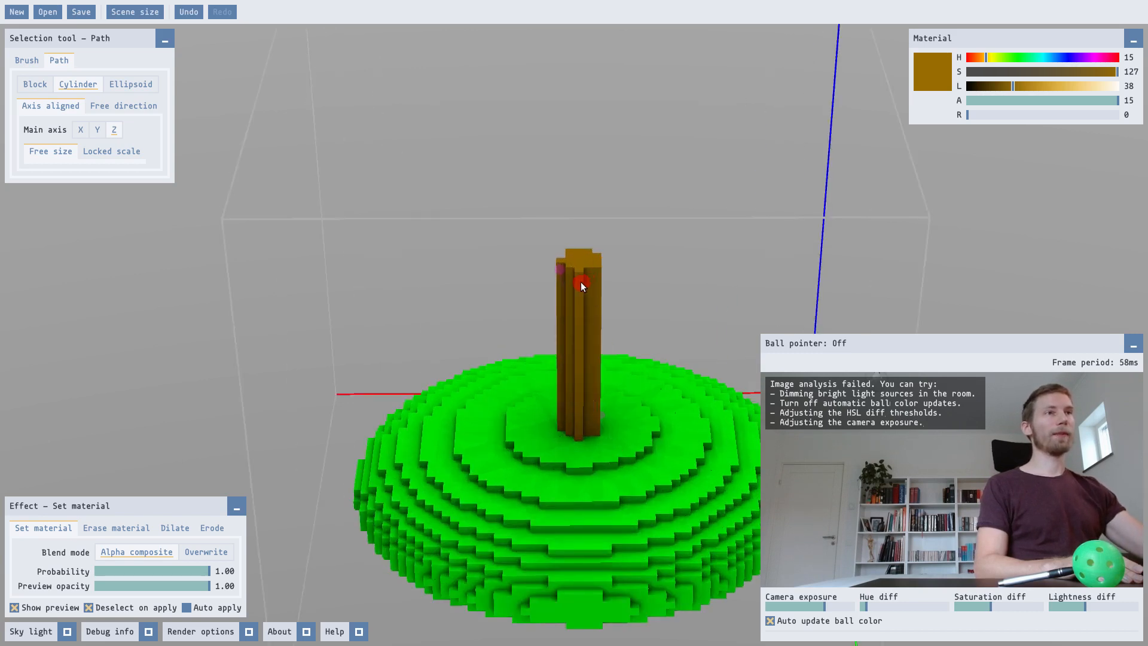
middle_click(580, 428)
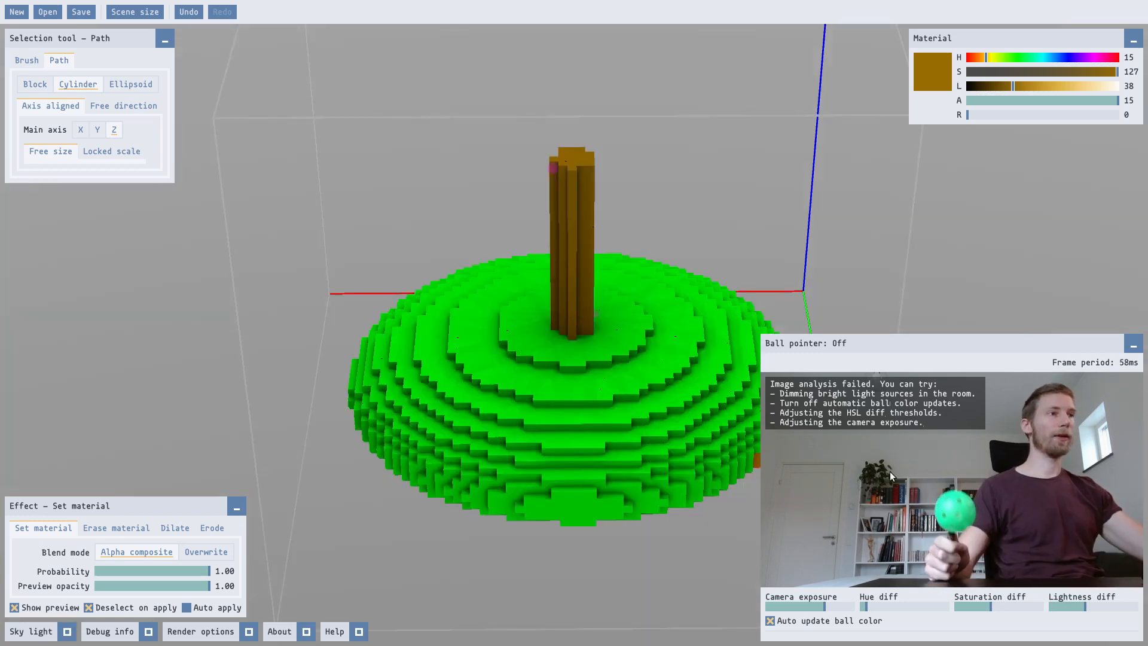
click(963, 521)
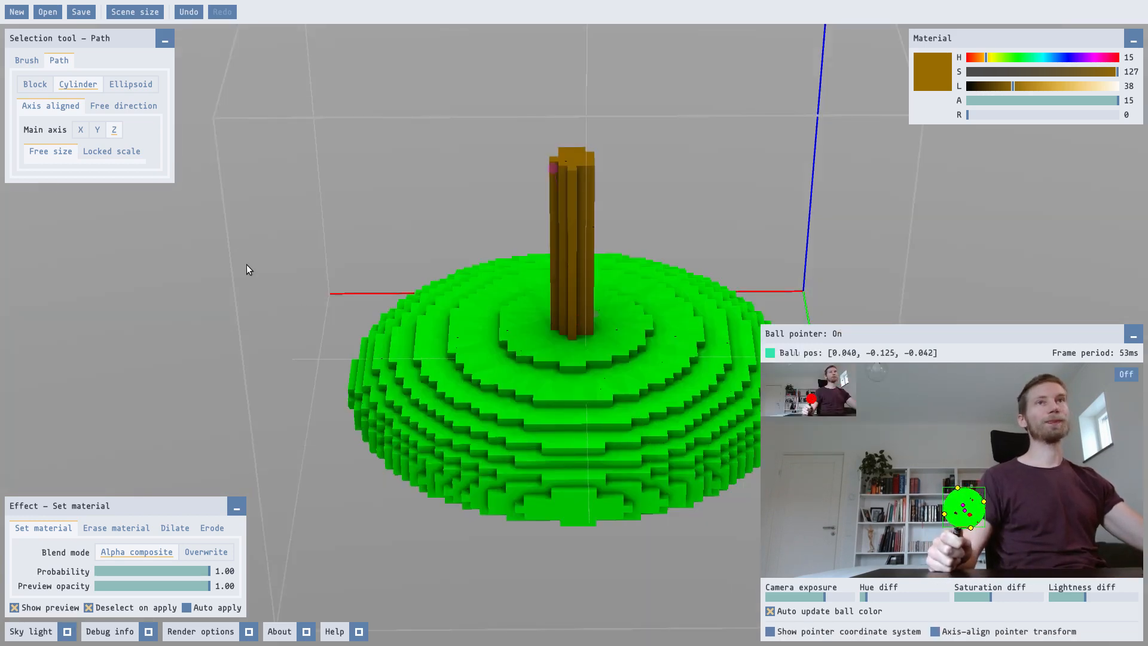
click(27, 60)
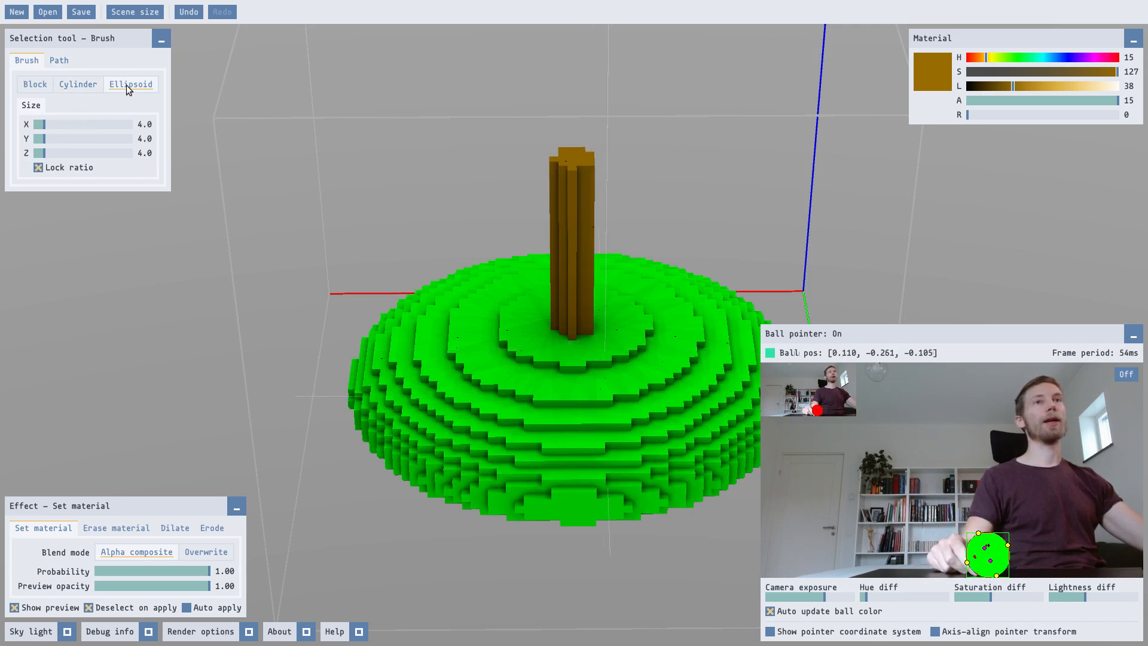
Roughen the brown trunk all around by applying the Dilate effect with the size 4.0 ellipsoid brush
click(173, 528)
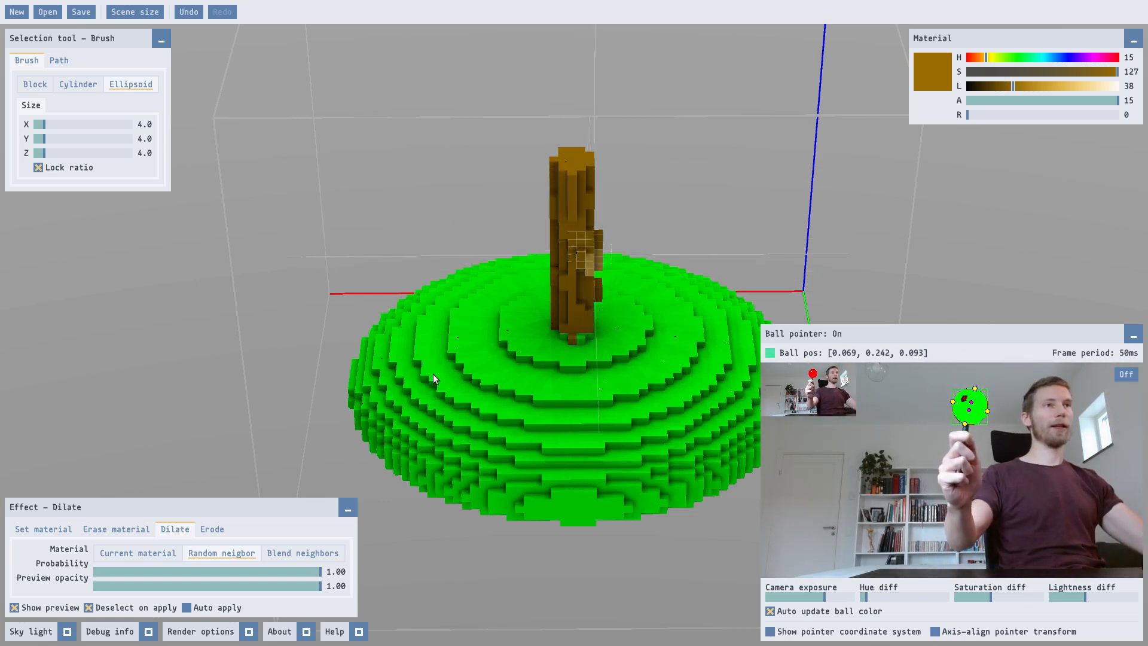
middle_drag(433, 374, 589, 383)
middle_drag(448, 404, 592, 388)
mouse_move(478, 416)
middle_down()
mouse_move(563, 428)
mouse_move(551, 433)
middle_up()
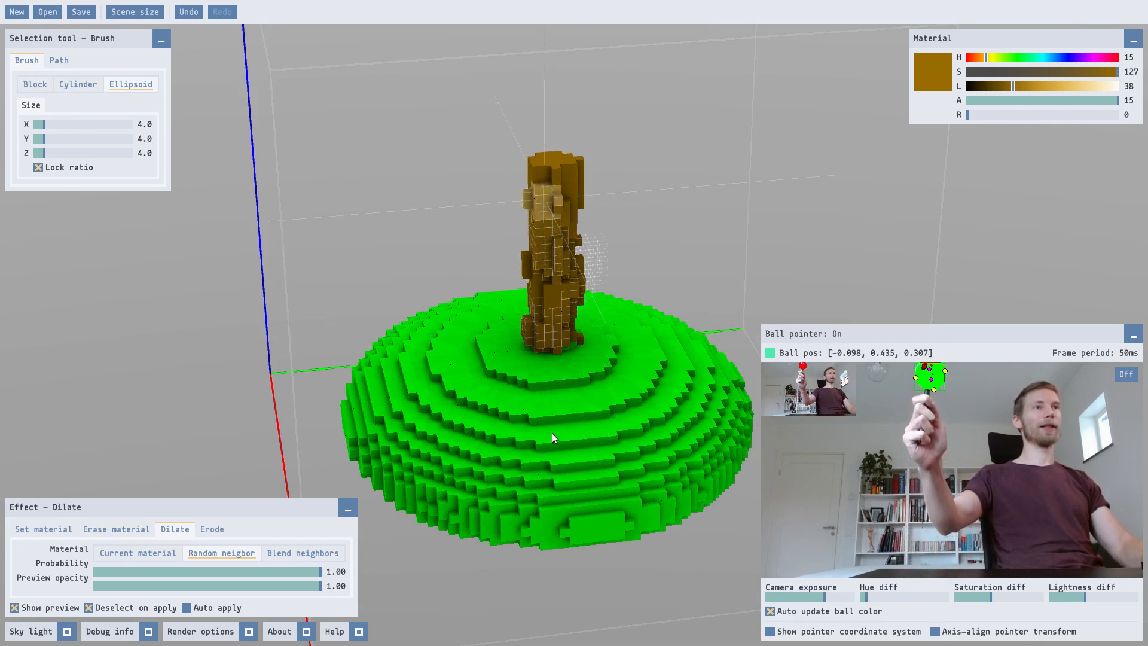
key(Return)
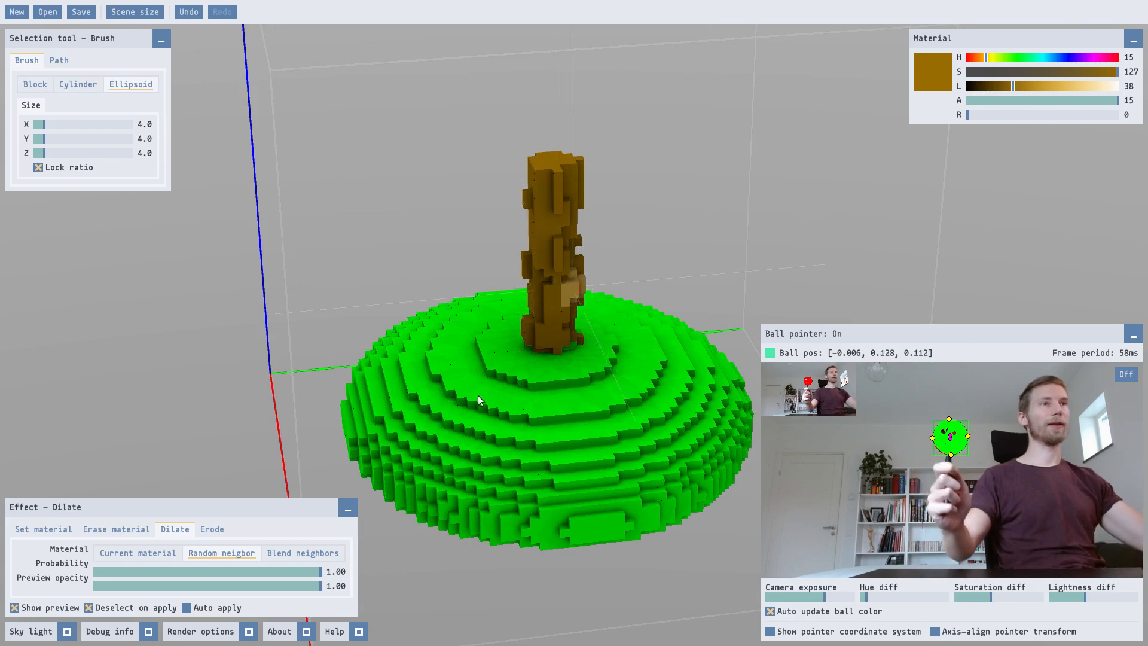
Reduce the ellipsoid brush size to 2.5 and grow a first brown branch outward from the upper trunk with Set material
middle_drag(558, 320, 532, 388)
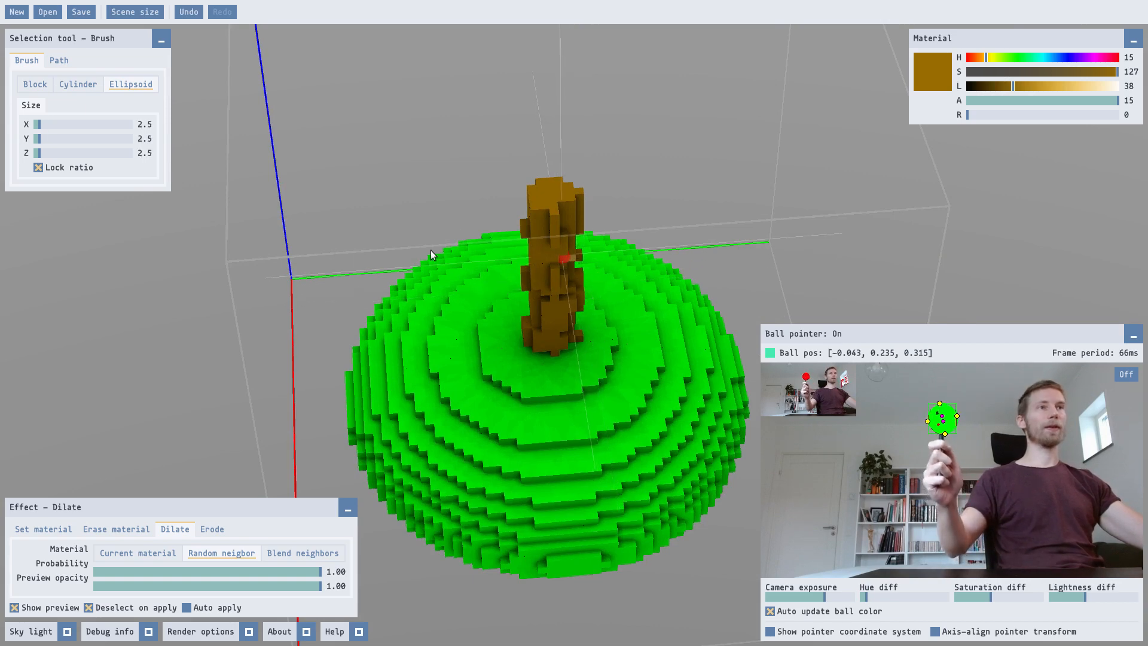
middle_click(550, 205)
middle_drag(627, 436, 611, 406)
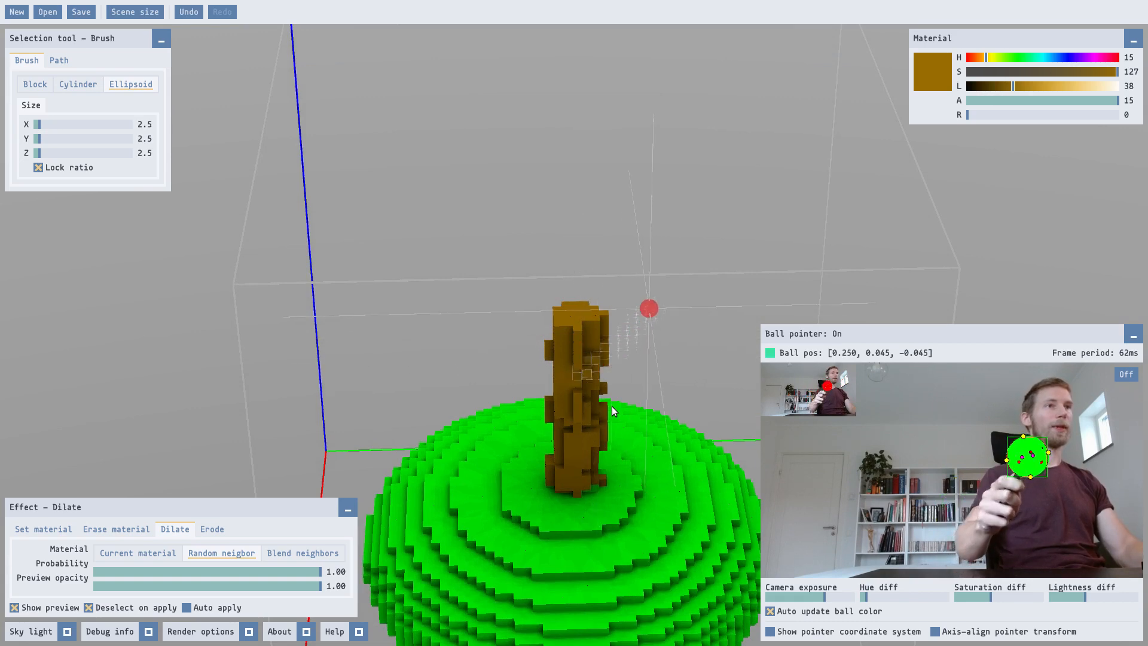
middle_drag(713, 424, 616, 454)
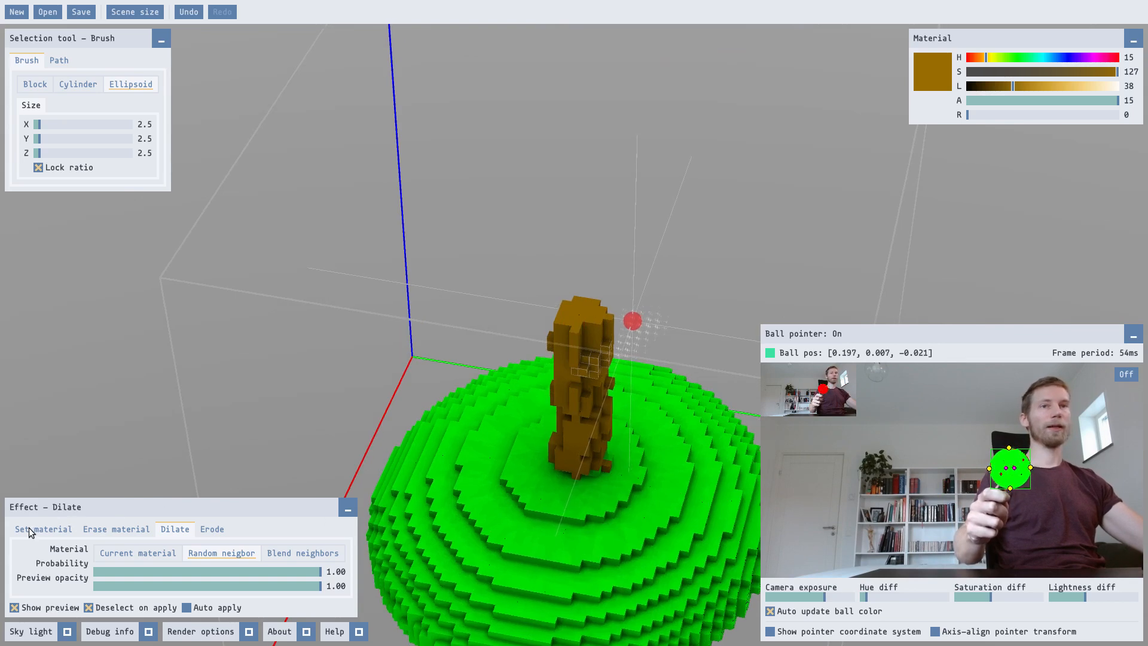
click(62, 529)
middle_drag(482, 469, 612, 462)
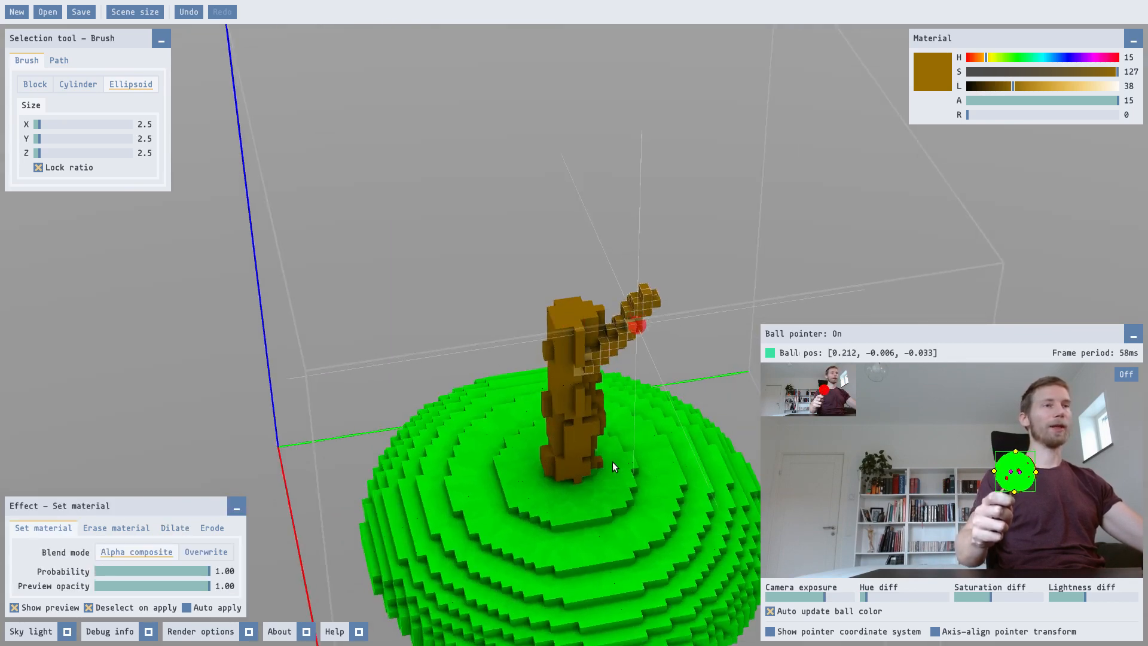
key(Return)
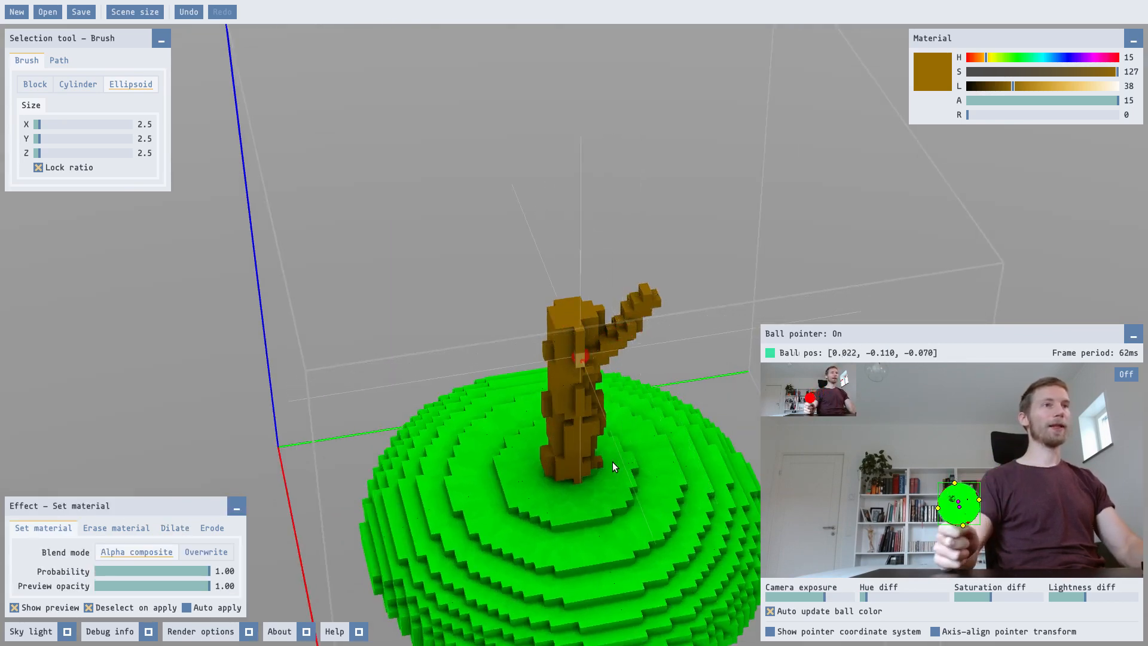
Grow three more brown branches outward and upward from other sides of the upper trunk, applying Set material to each
key(space)
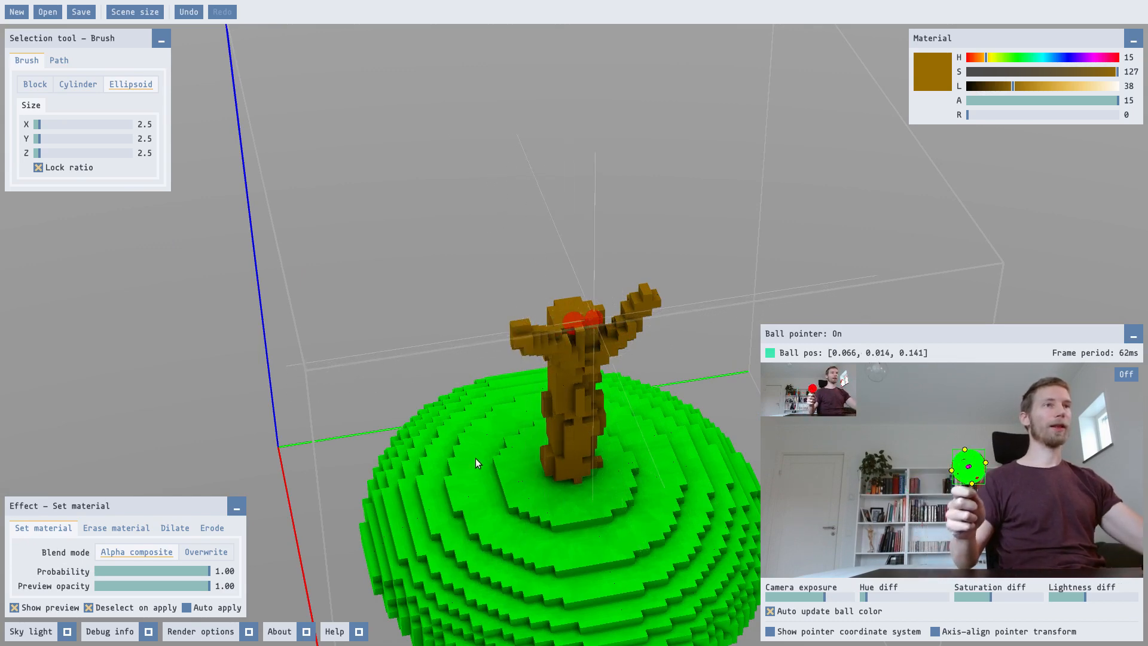
middle_drag(475, 458, 609, 461)
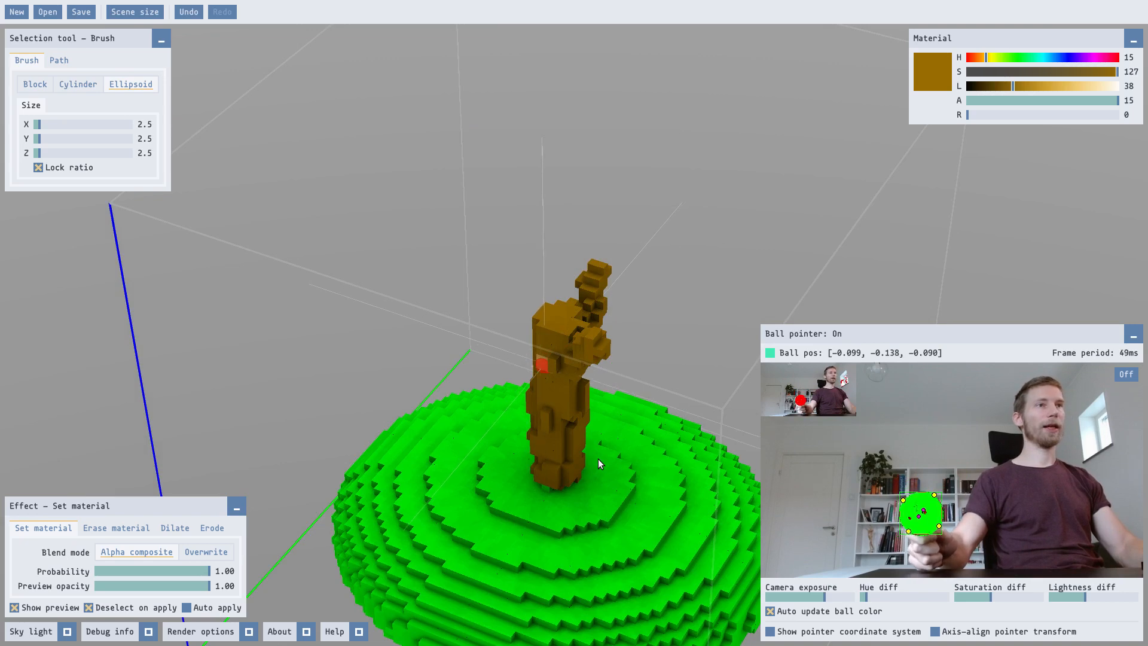
key(space)
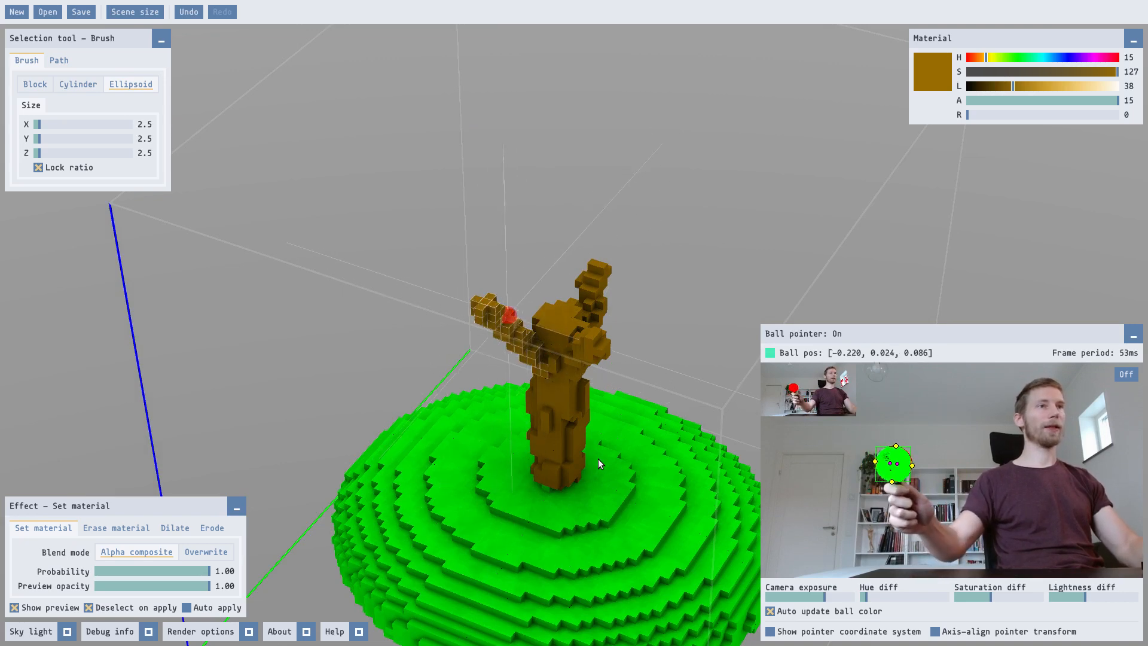
key(Return)
middle_drag(575, 458, 497, 479)
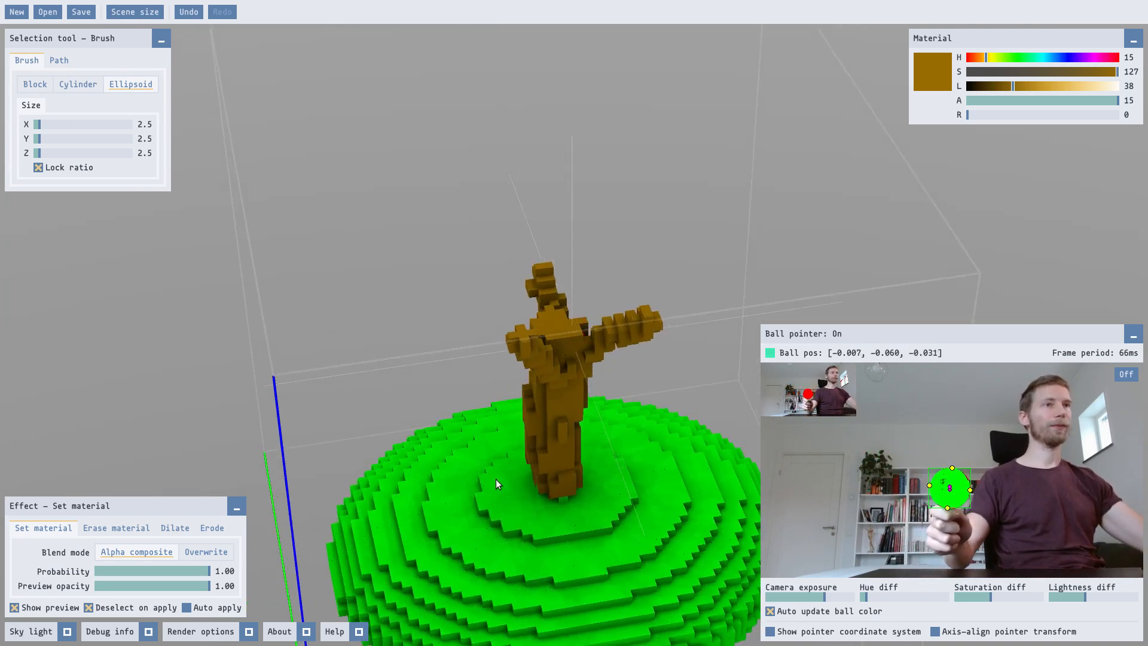
key(space)
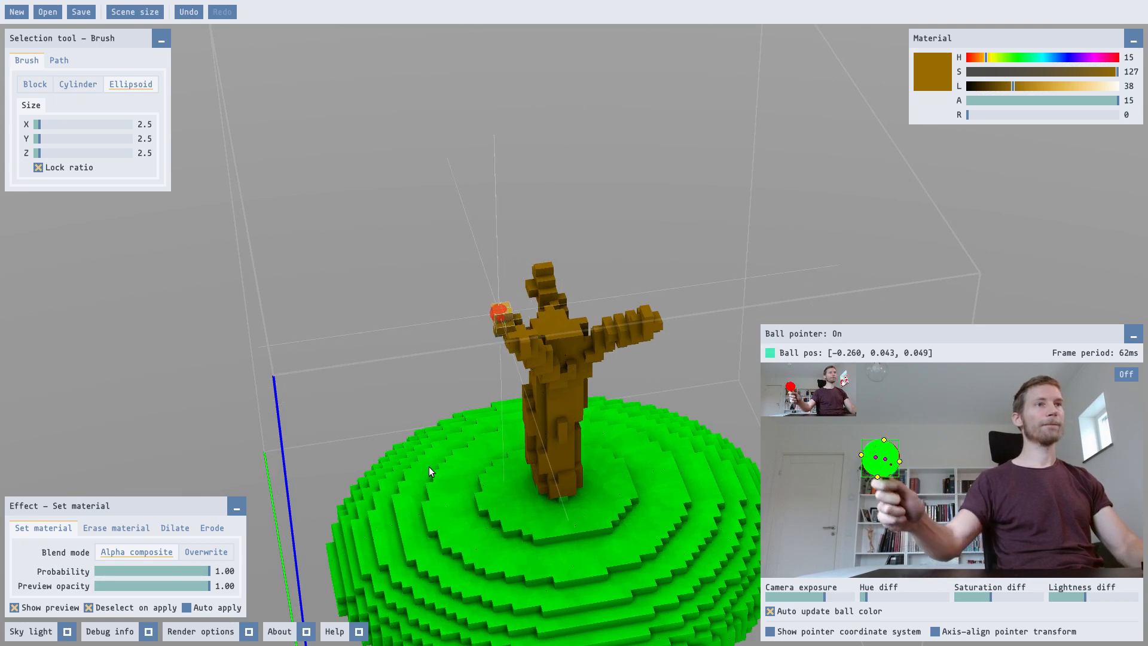
key(Return)
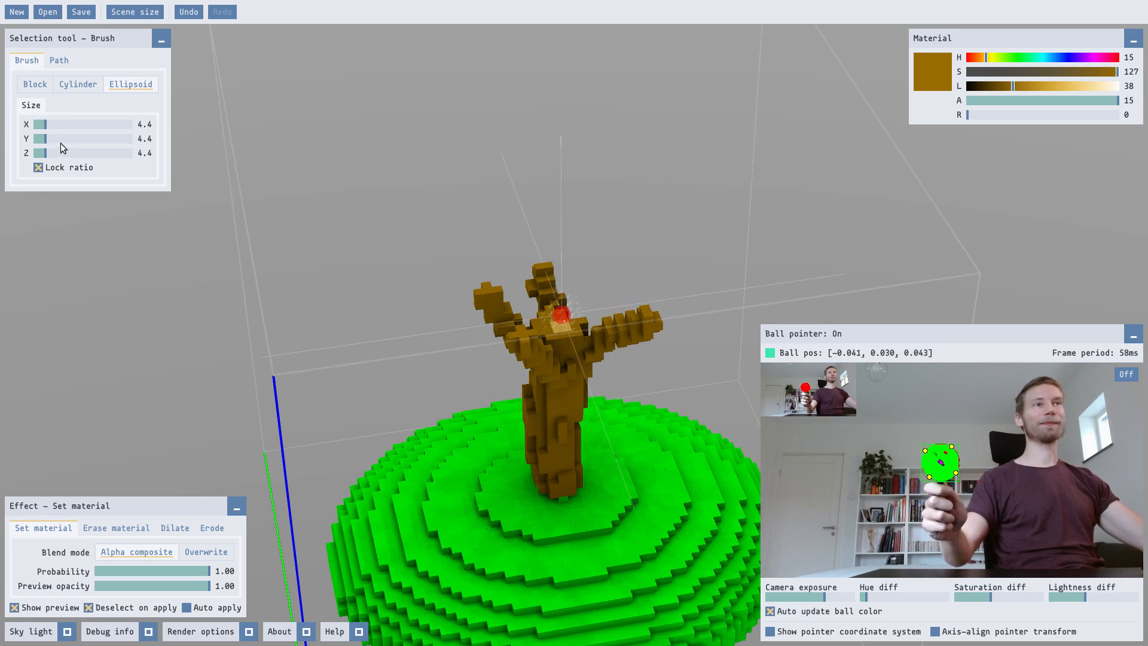
Set the brush size to 1.7 and paint thinner brown branches all around the top of the trunk
click(37, 125)
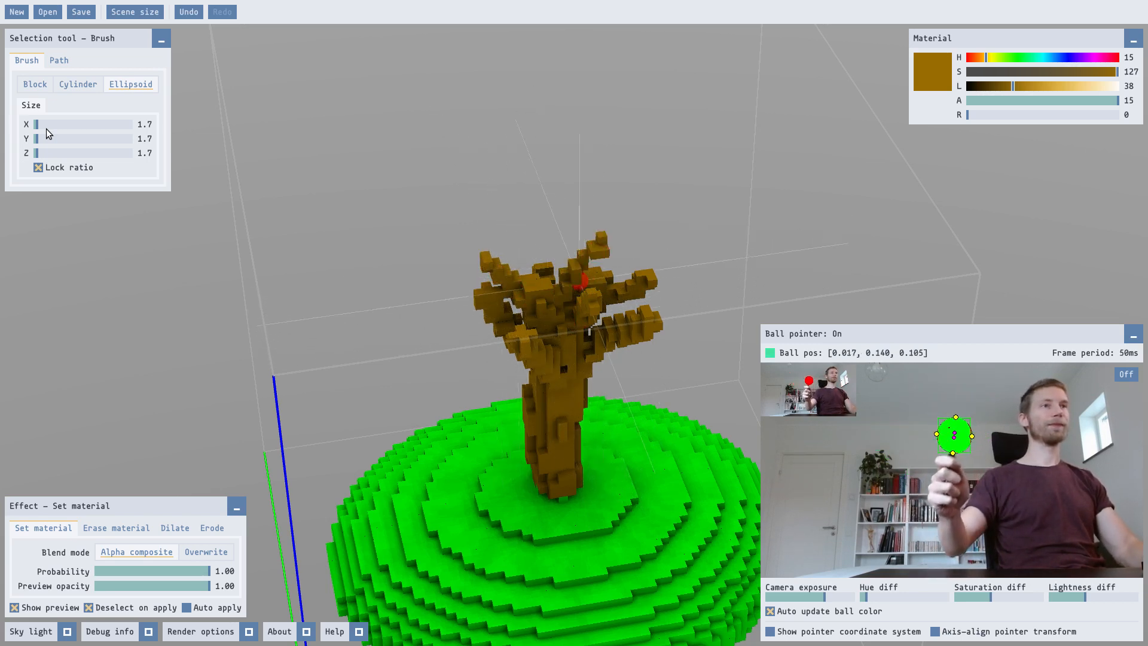
middle_drag(436, 449, 611, 432)
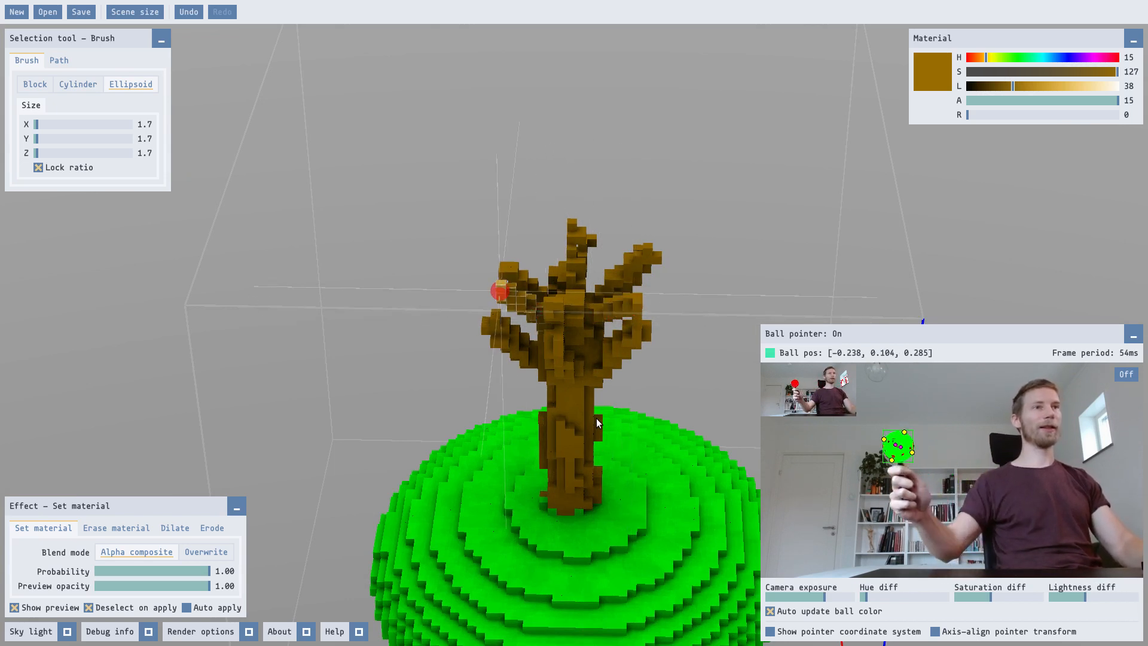
middle_drag(663, 488, 527, 493)
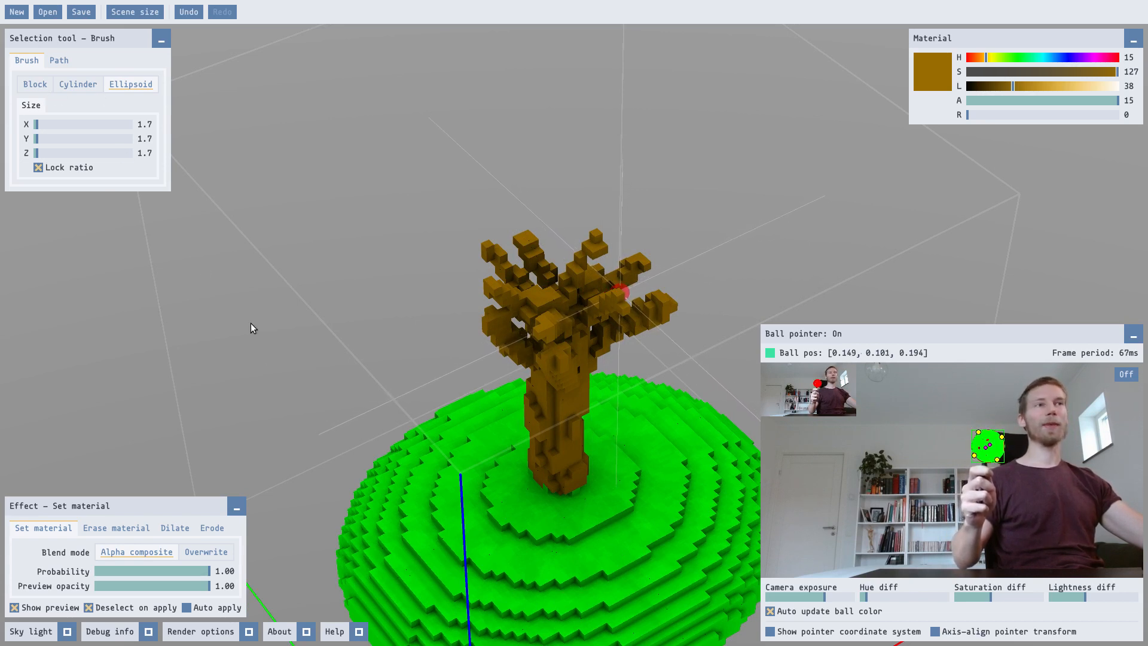
Prepare a leaf brush with probability 0.14, material hue 35 and ellipsoid brush size 6.6
click(110, 572)
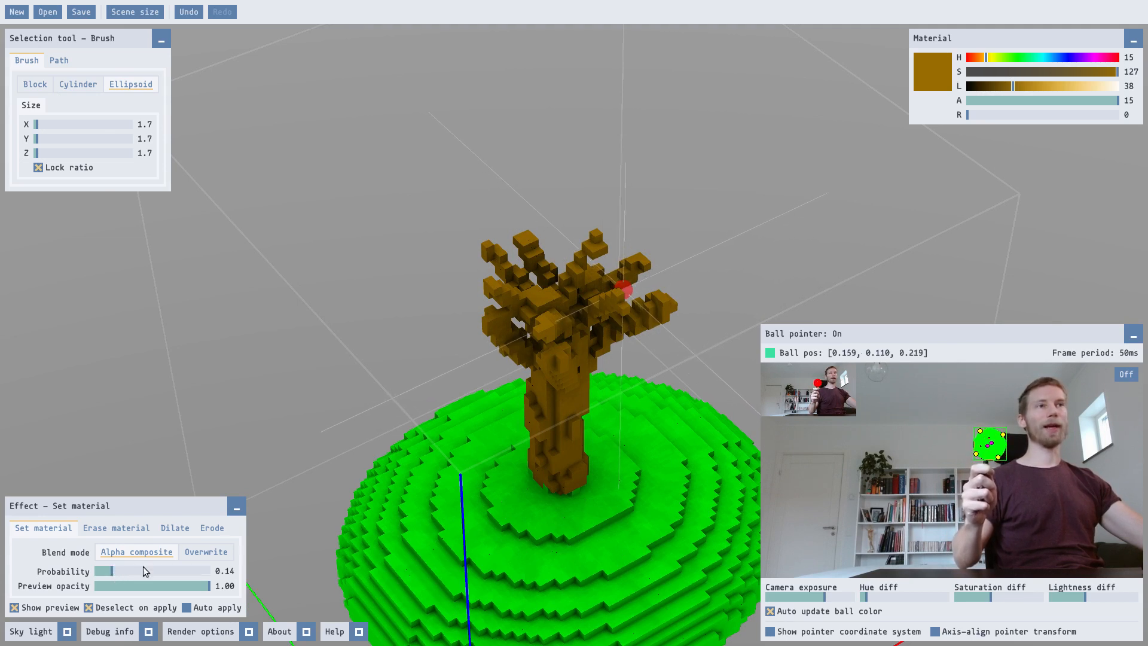
click(1009, 58)
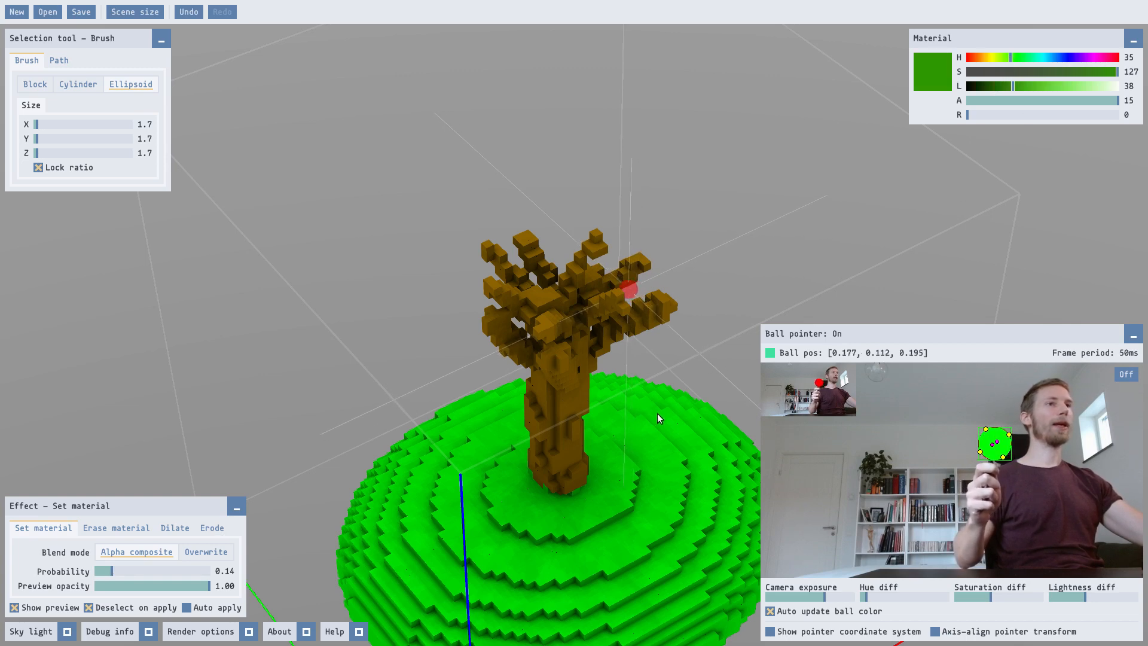
middle_drag(658, 414, 606, 411)
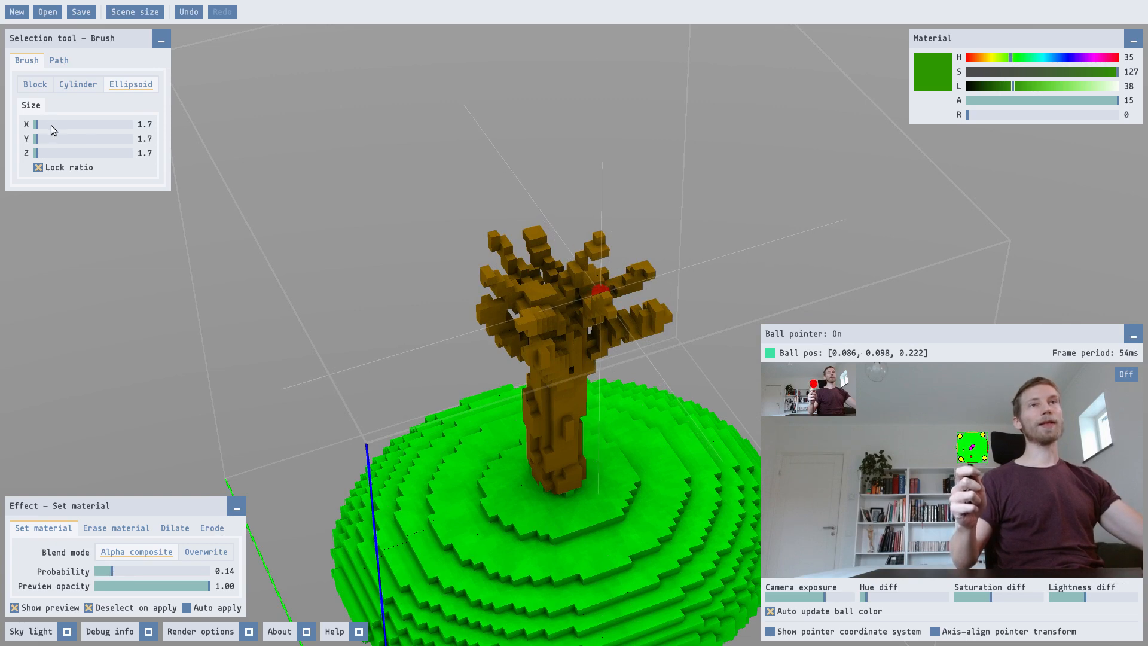
scroll(498, 340, up, 3)
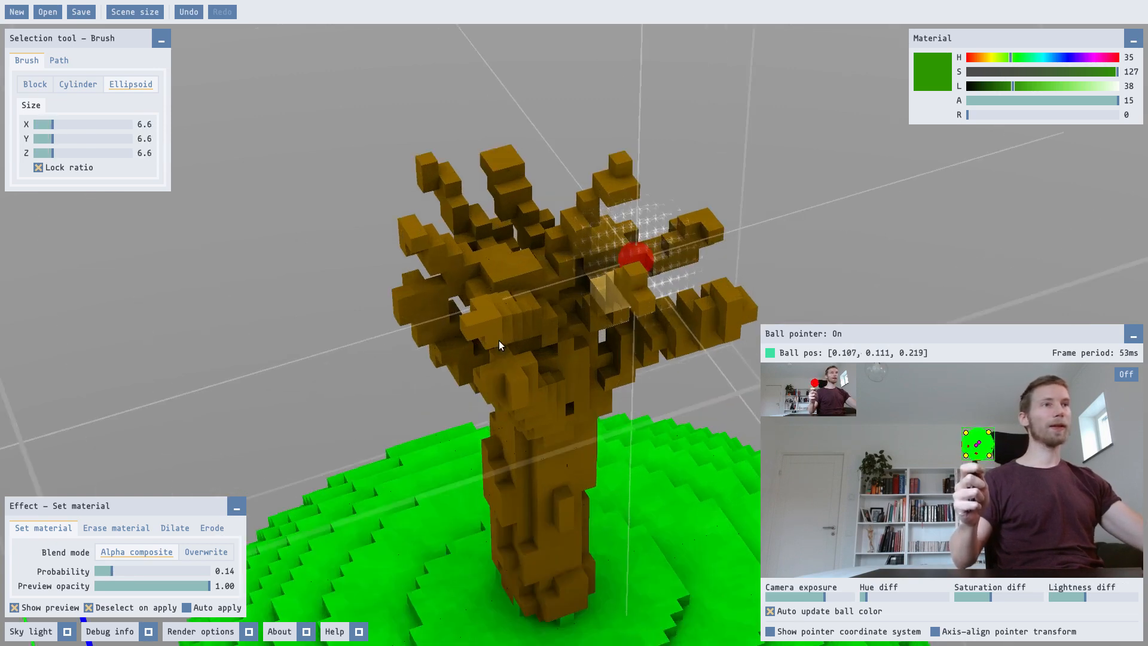
Scatter green leaf voxels in clusters around the upper branches, covering more than one side of the tree
middle_drag(451, 205, 512, 262)
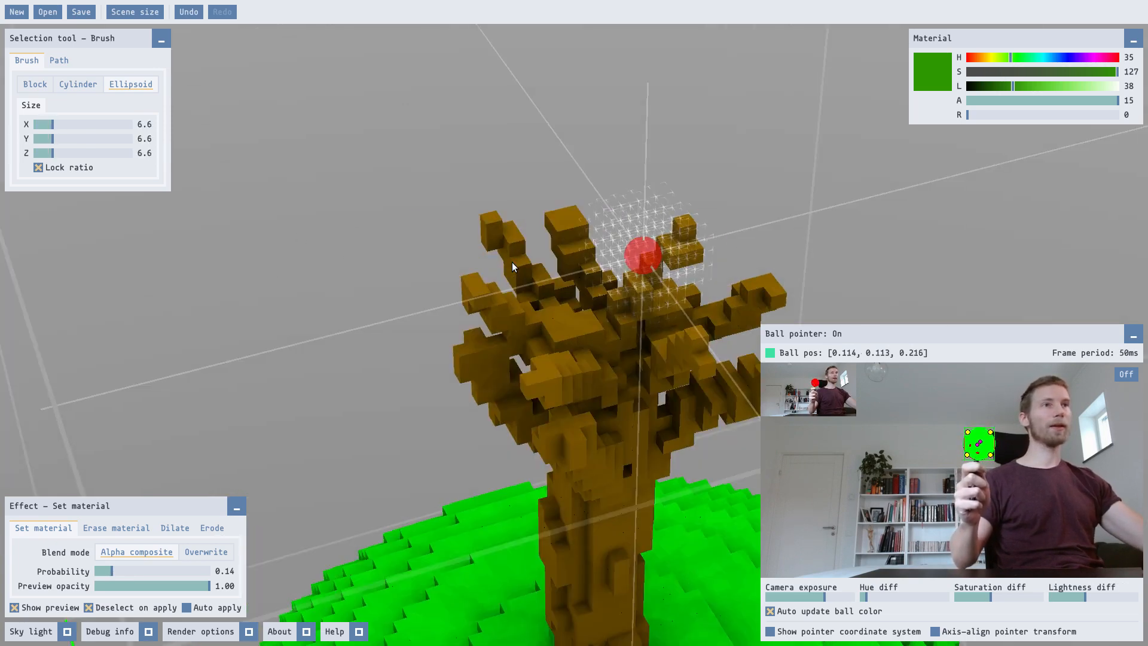
click(513, 306)
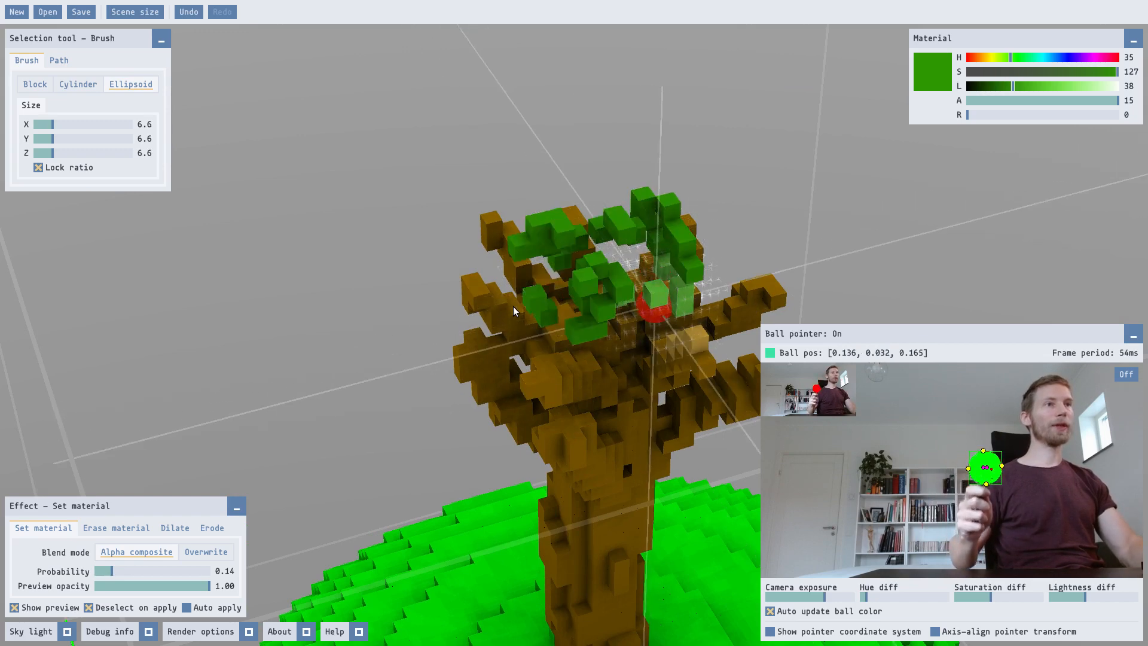
click(513, 306)
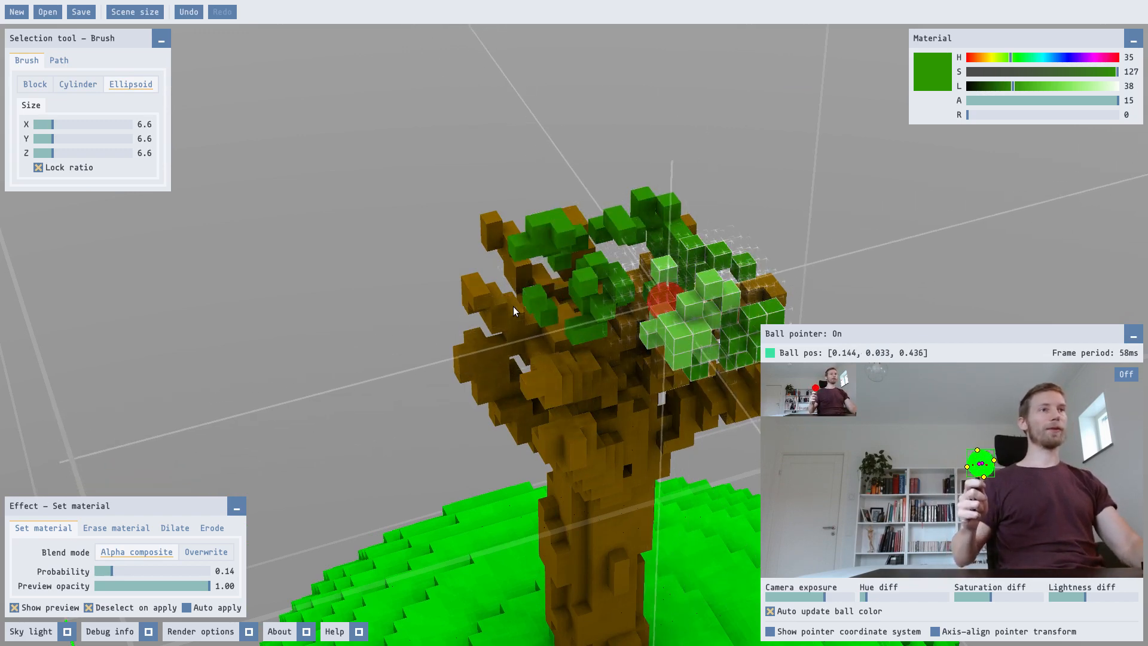
click(513, 306)
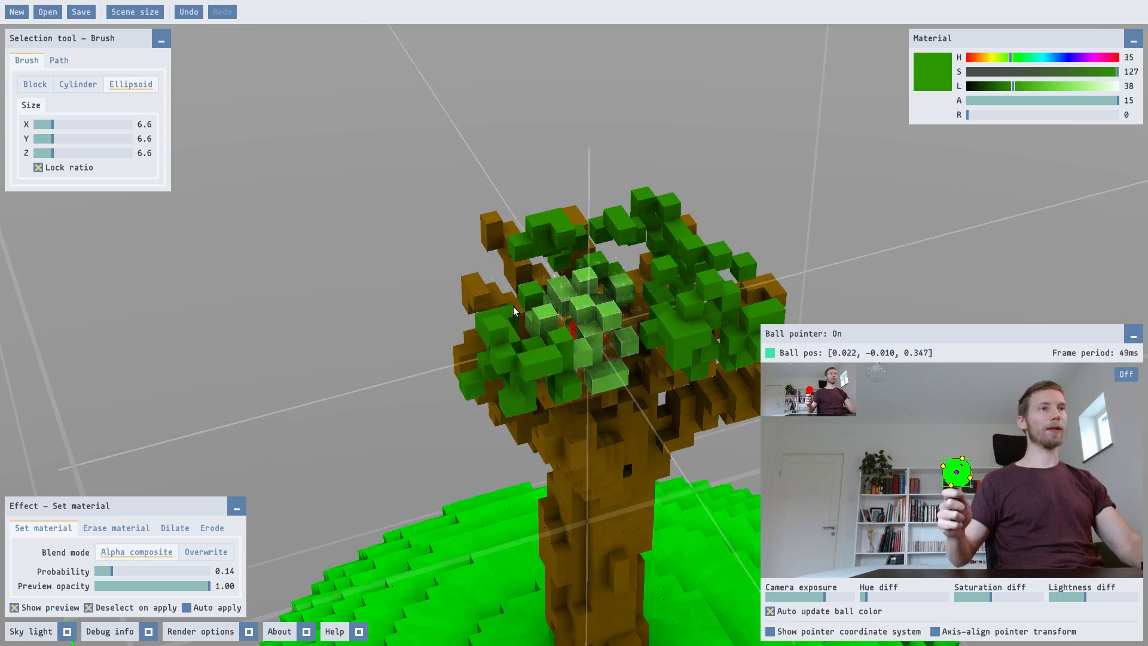
middle_drag(513, 306, 553, 368)
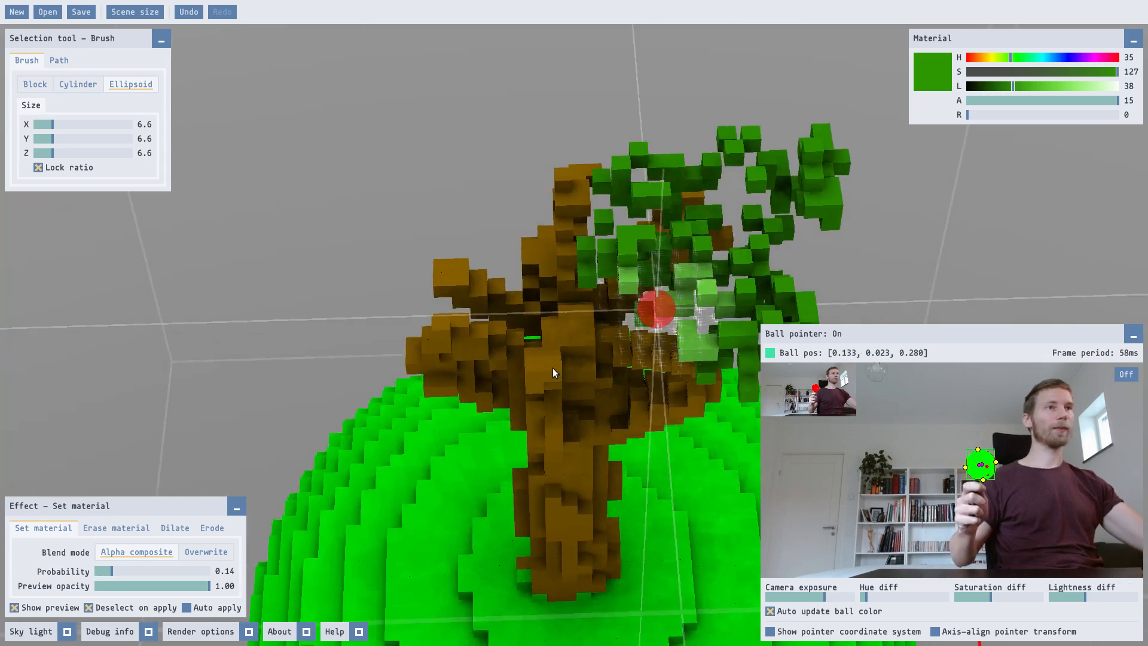
click(466, 340)
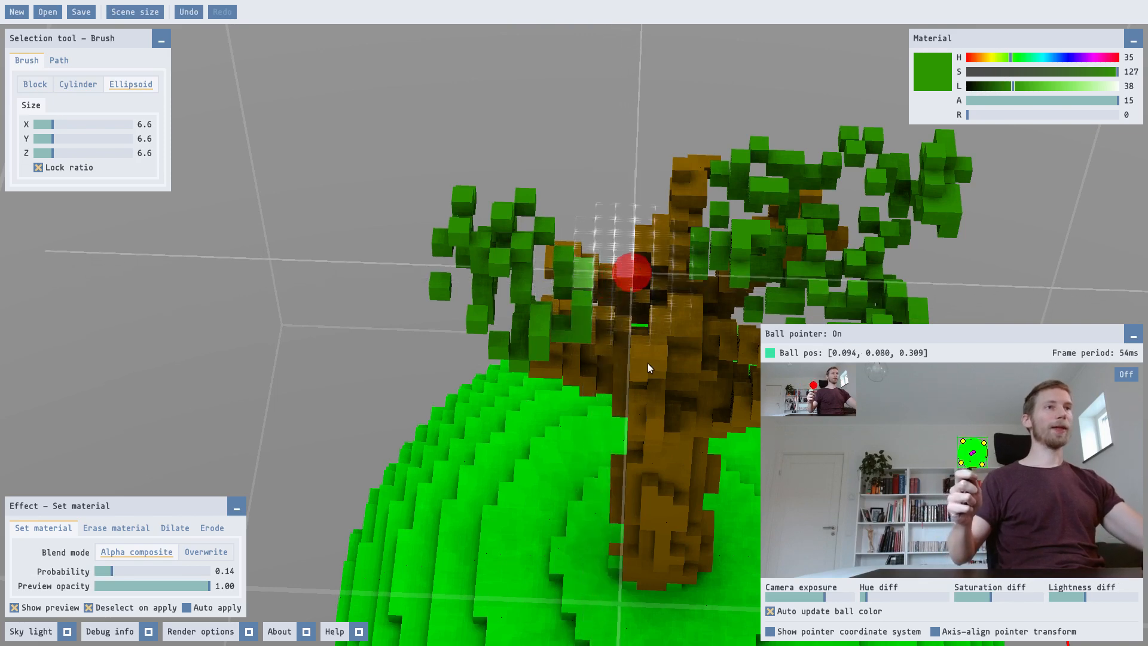
Add another scattered leaf cluster over the lower, still bare branches near the crown's centre and apply it
mouse_move(648, 364)
middle_down()
mouse_move(665, 462)
mouse_move(634, 429)
middle_up()
scroll(610, 429, down, 3)
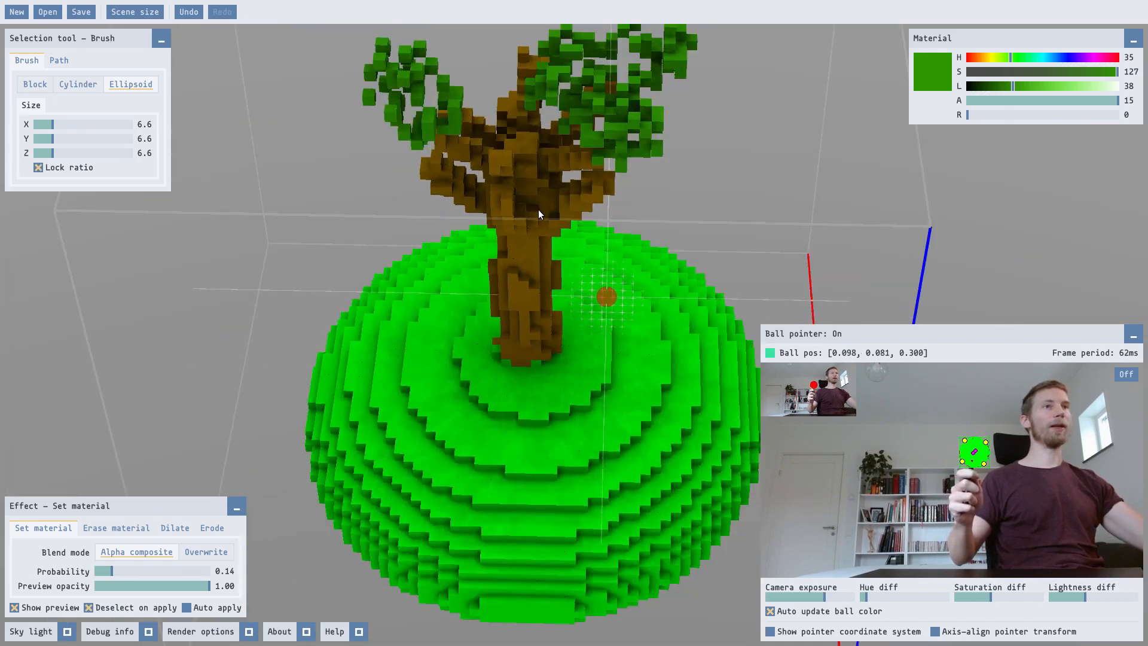
middle_drag(509, 156, 534, 378)
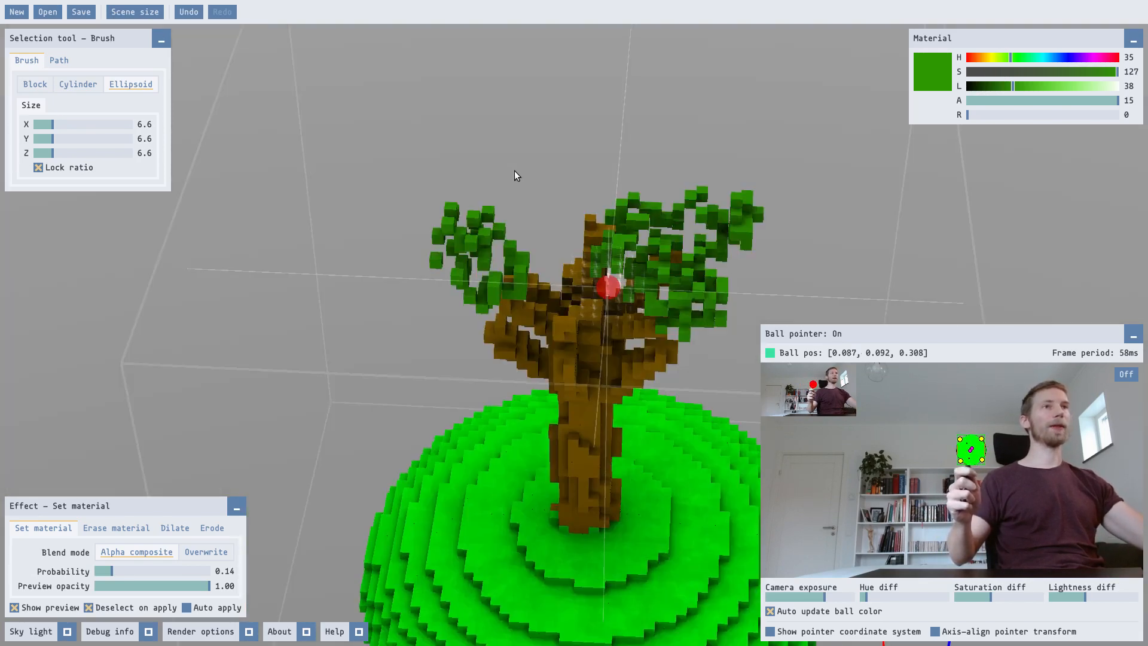
click(534, 378)
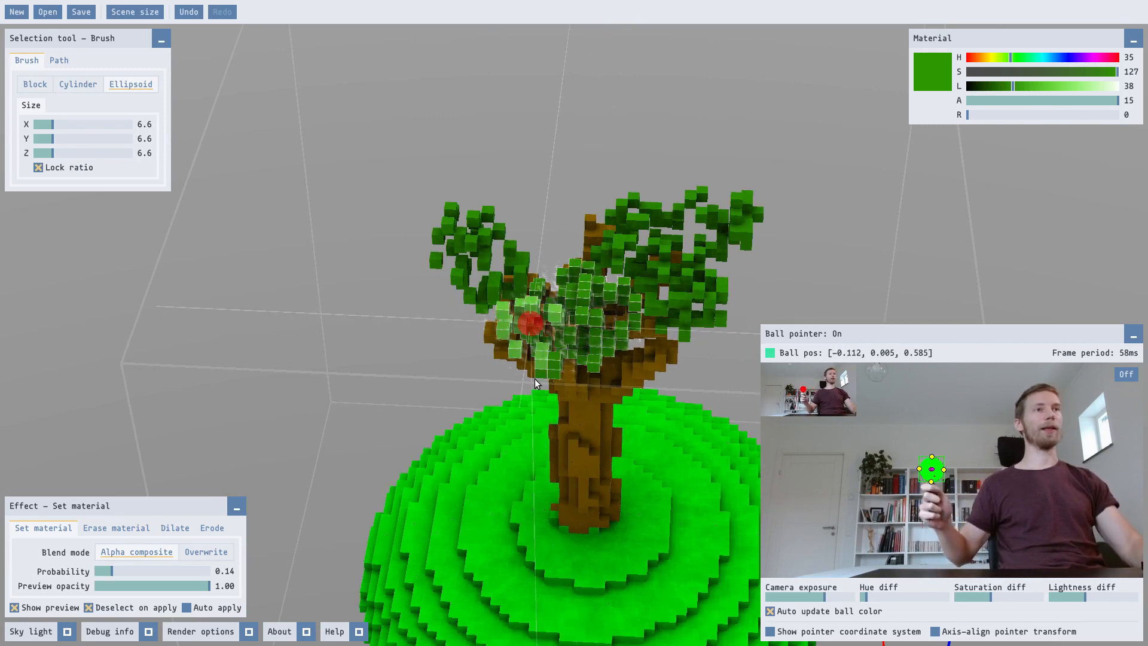
mouse_move(479, 386)
middle_down()
mouse_move(662, 423)
mouse_move(586, 394)
middle_up()
key(Return)
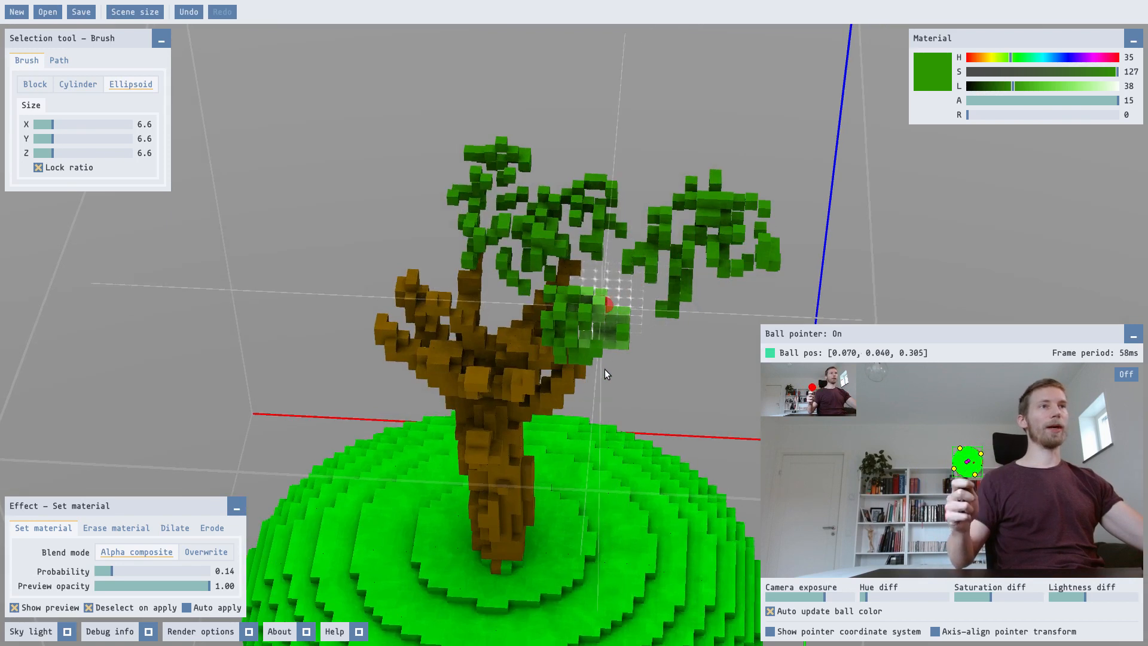
Undo the last leaf cluster and scatter new green leaf clusters over the bare central branches, covering two sides of the tree
key(ctrl+z)
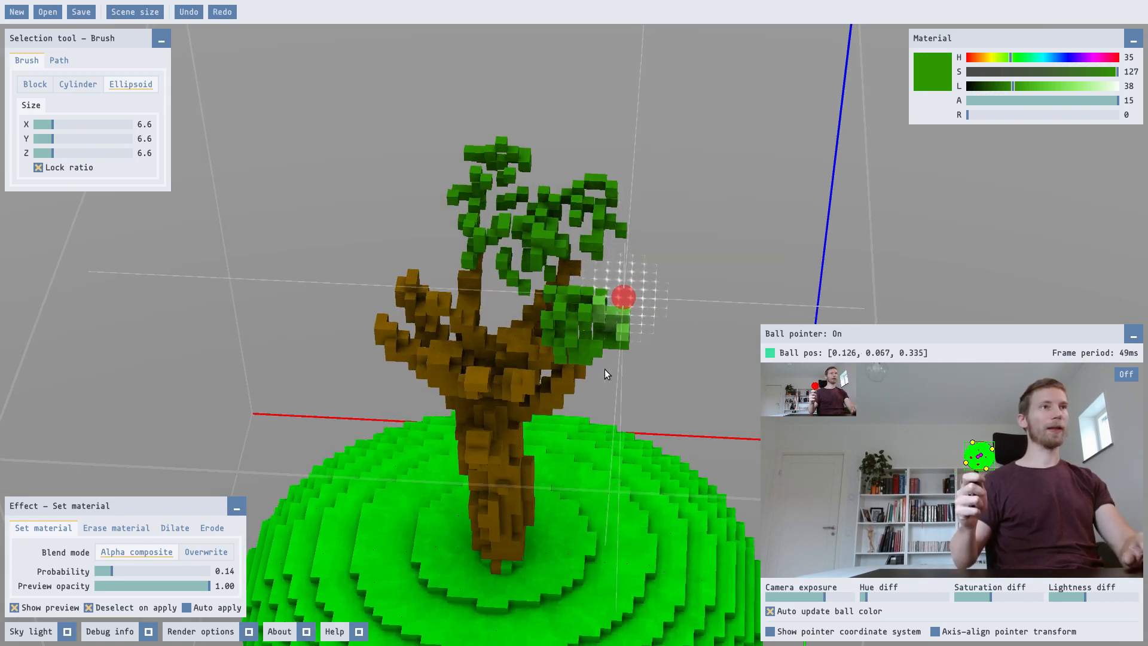
click(472, 365)
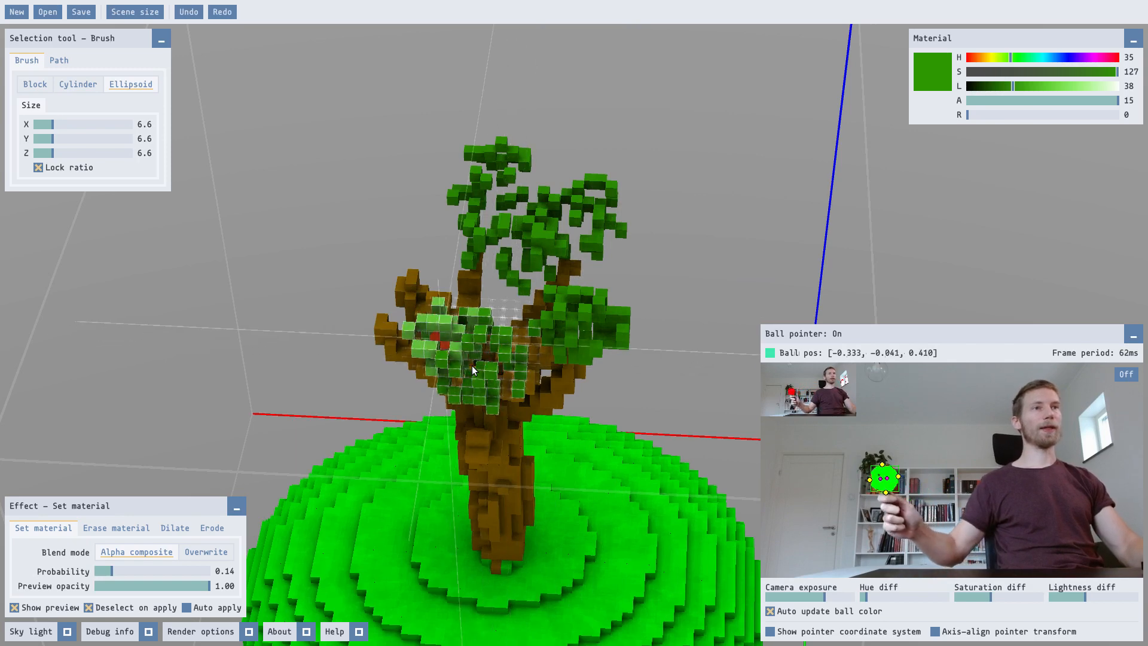
key(Return)
middle_drag(440, 360, 556, 396)
middle_click(500, 446)
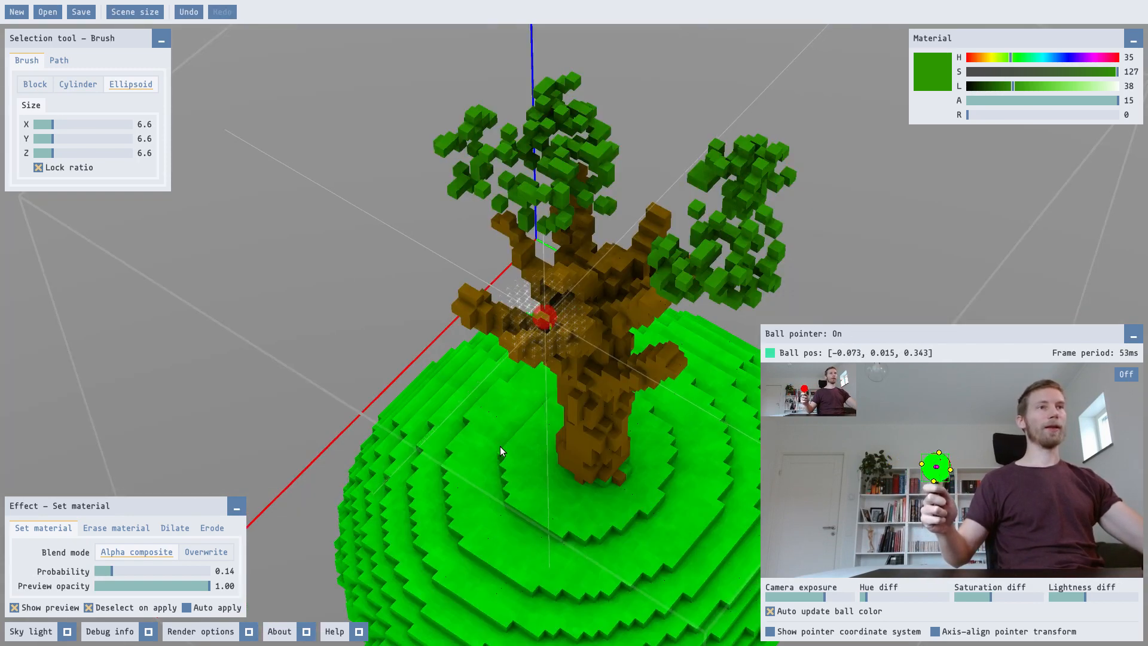
click(500, 446)
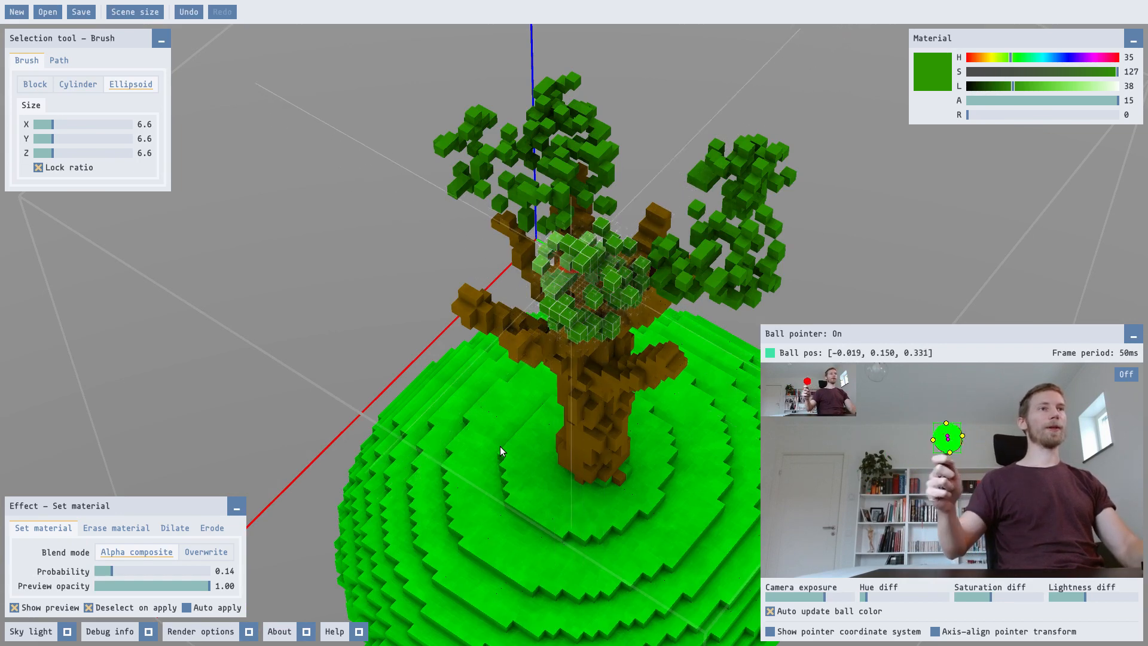
key(Return)
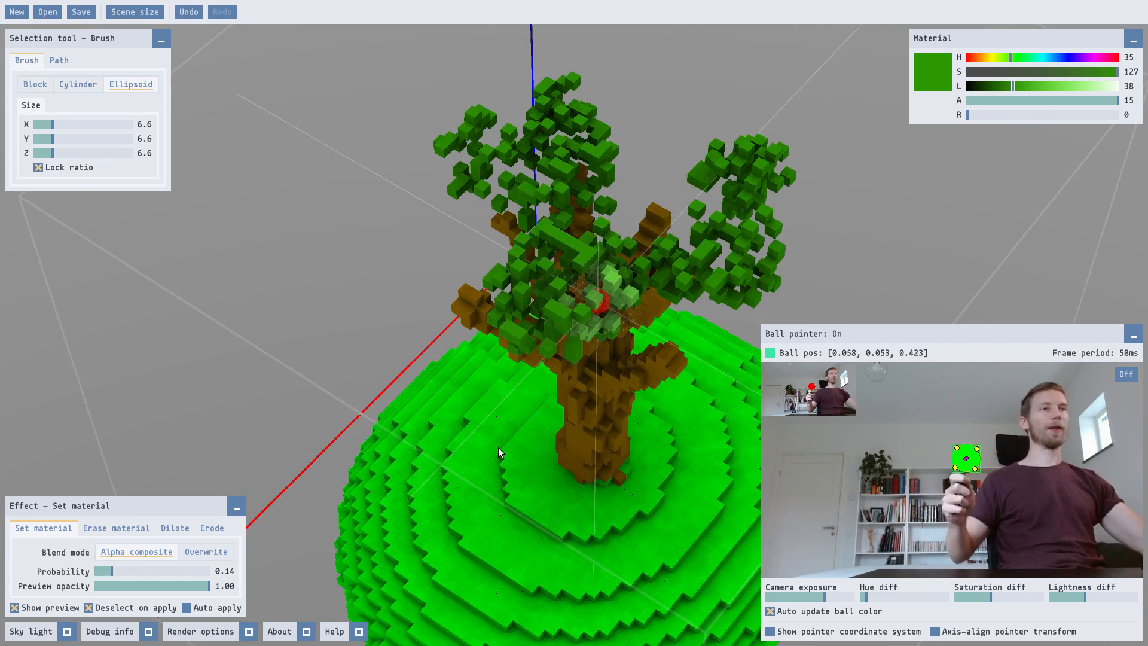
Scatter further leaf clusters over the remaining bare branches all around the tree to fill out the crown
middle_drag(497, 447, 458, 384)
middle_click(492, 386)
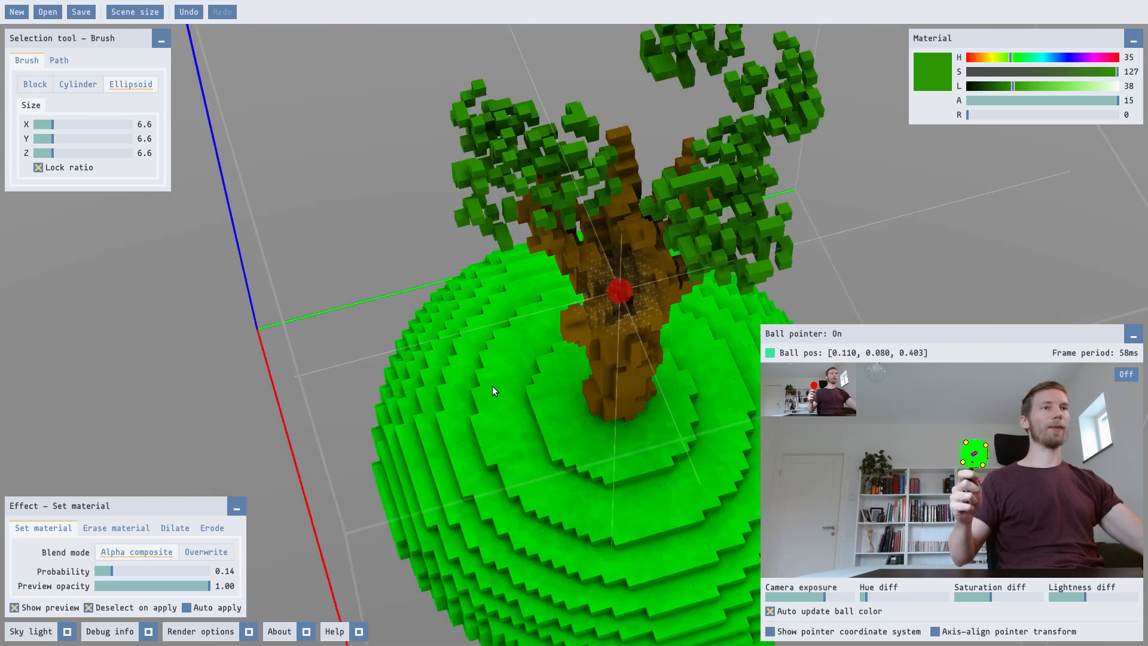
click(492, 385)
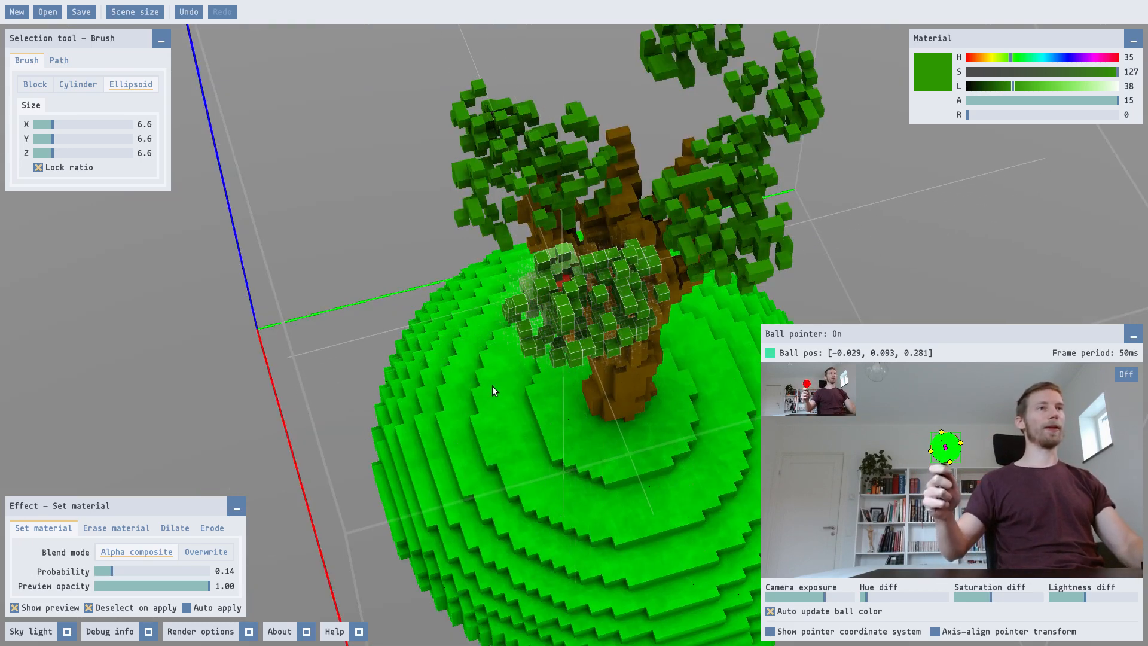
middle_drag(492, 386, 559, 389)
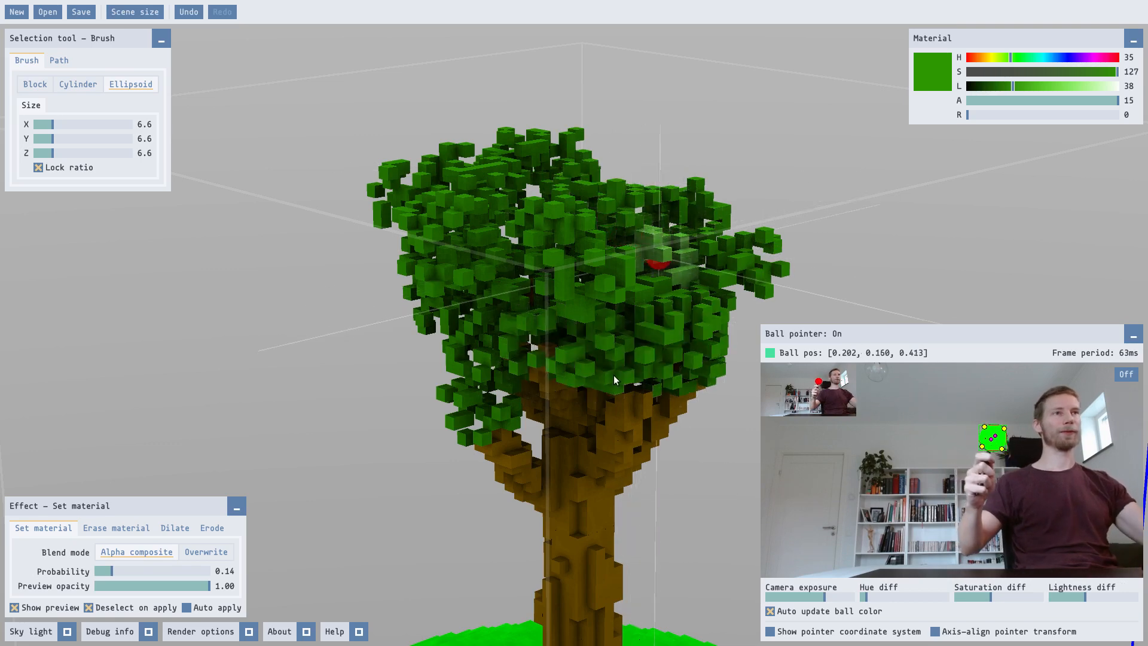
mouse_move(613, 375)
middle_down()
mouse_move(612, 471)
mouse_move(697, 397)
mouse_move(634, 419)
middle_up()
scroll(625, 443, down, 5)
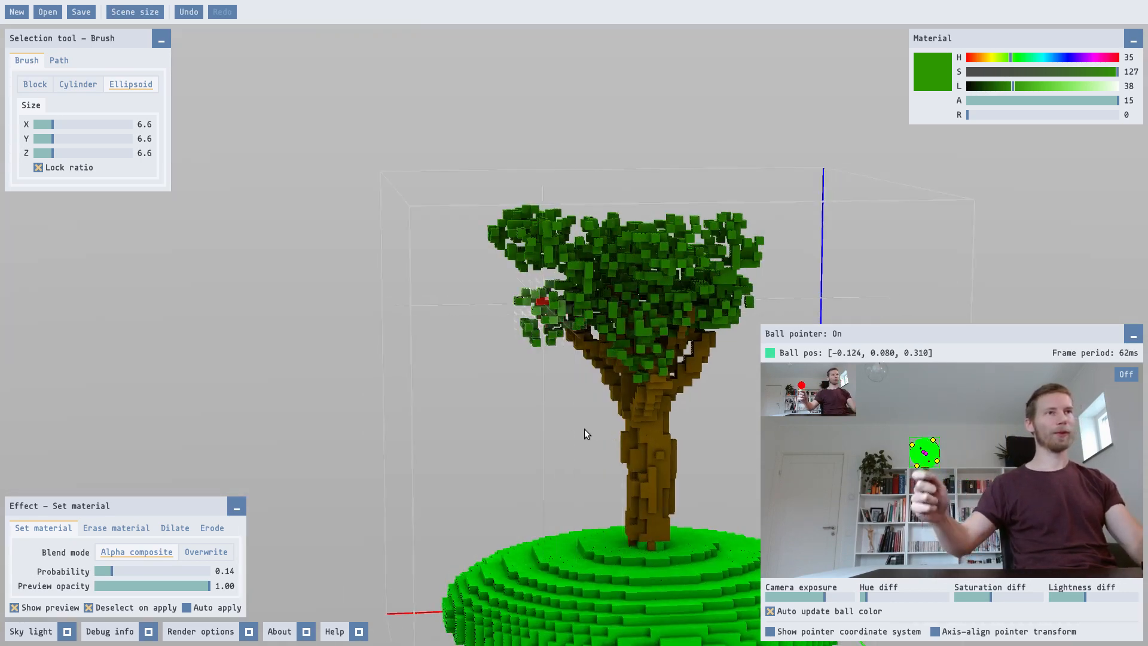
Collapse the ball pointer settings and open the sky light settings, placing them beside the brush settings
middle_drag(583, 429, 636, 501)
scroll(636, 501, down, 3)
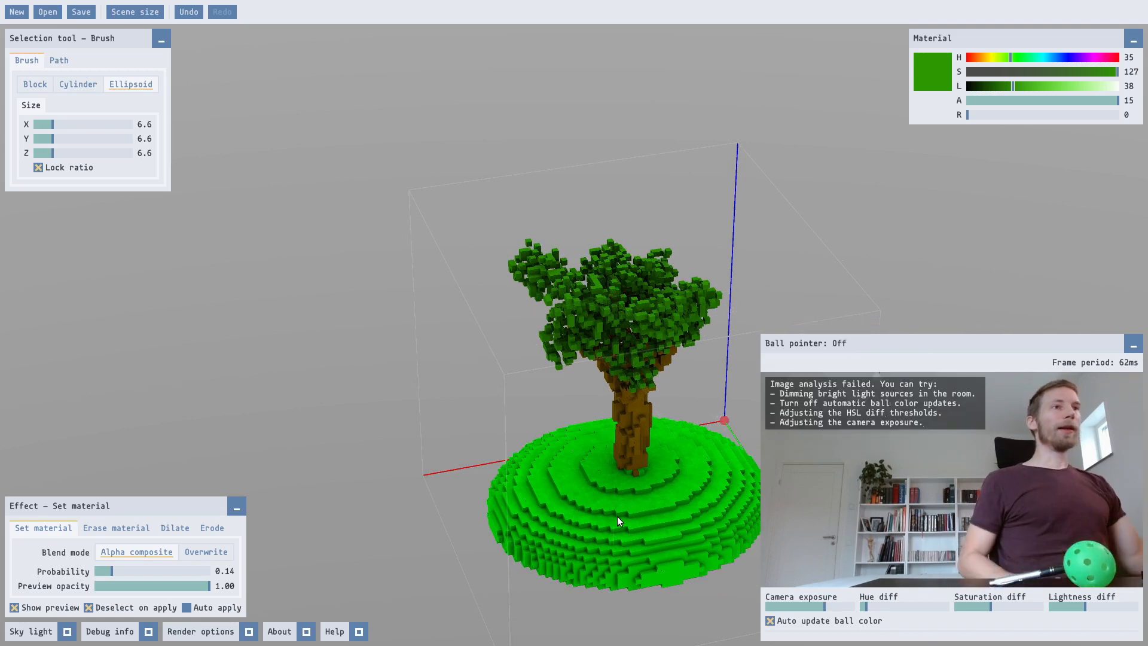
scroll(628, 475, down, 1)
scroll(629, 470, down, 2)
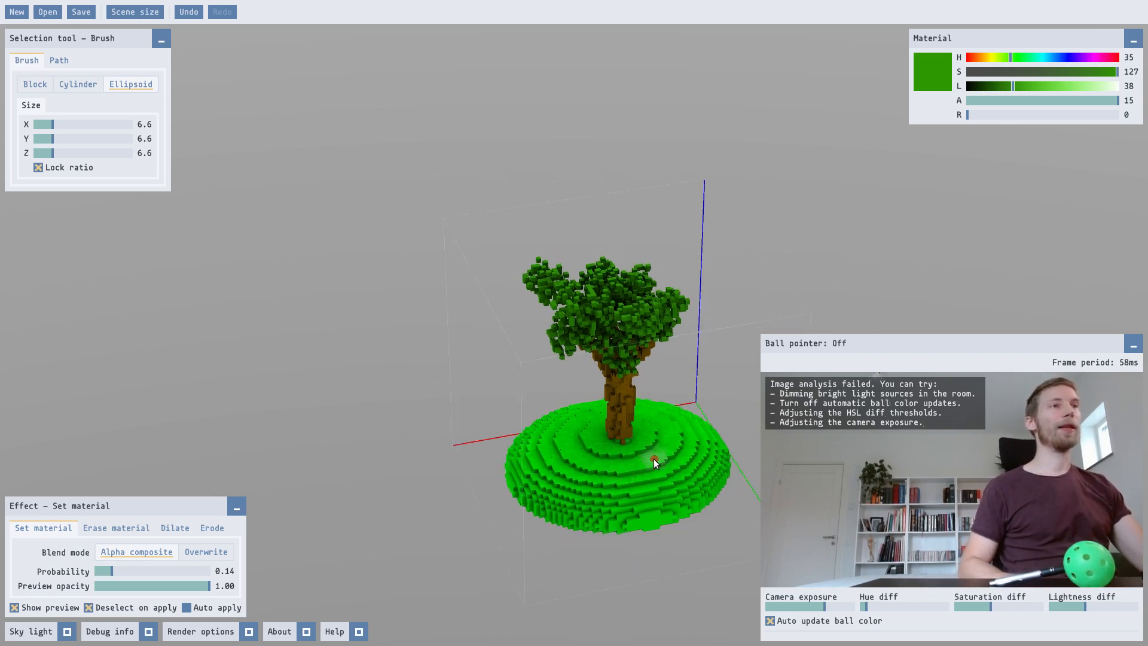
click(1133, 343)
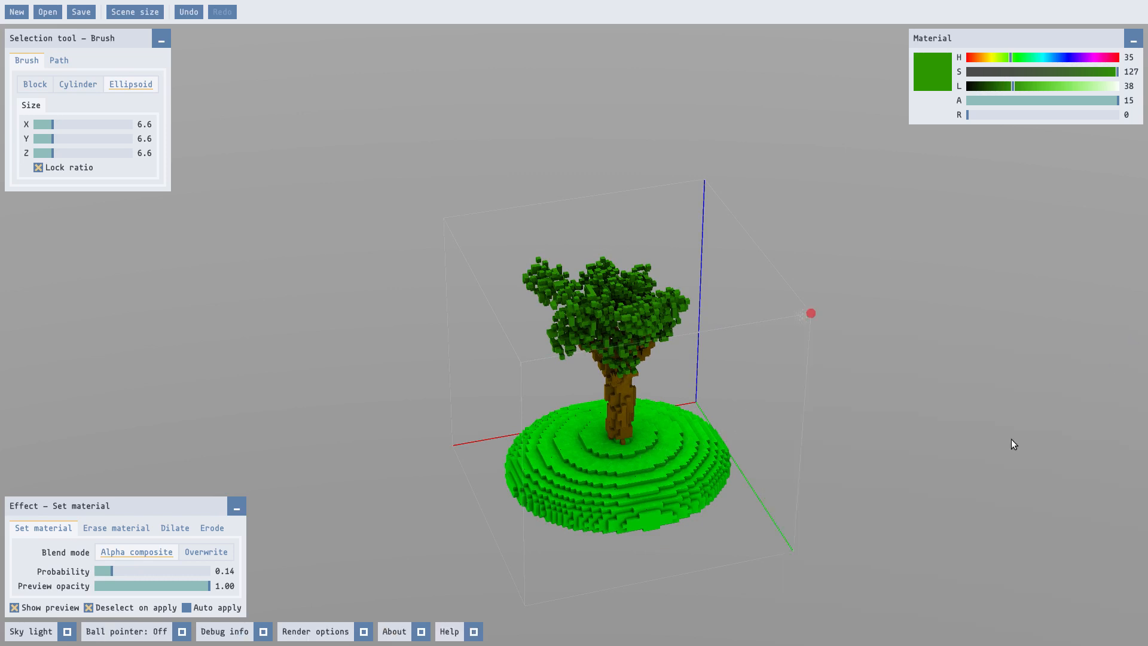
click(67, 631)
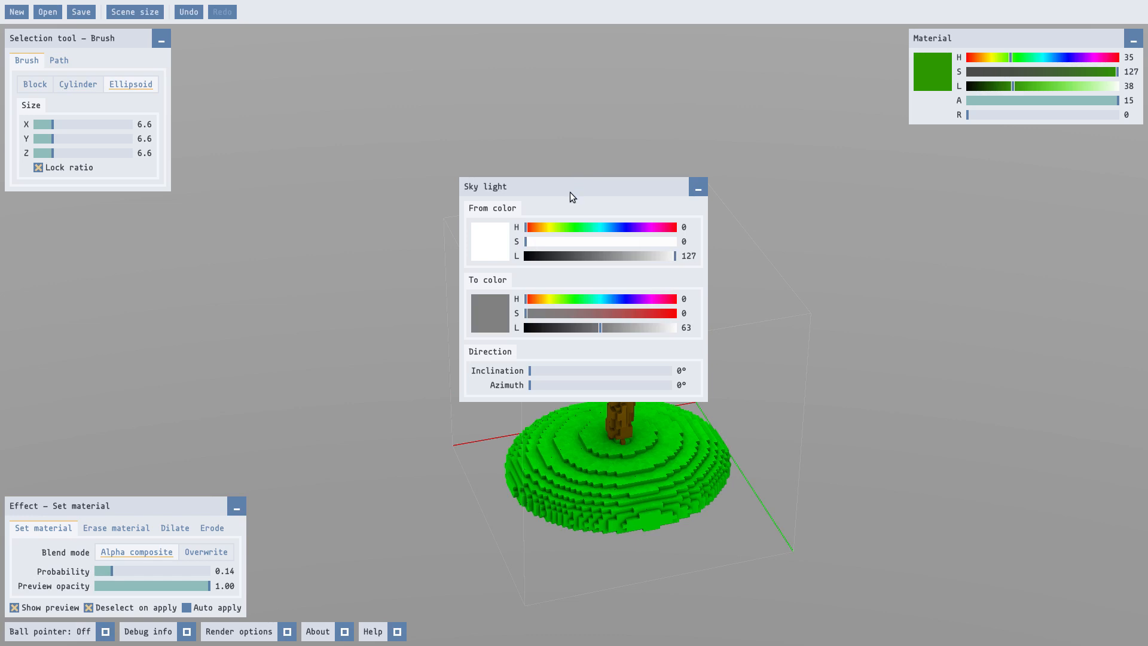
drag(569, 192, 304, 58)
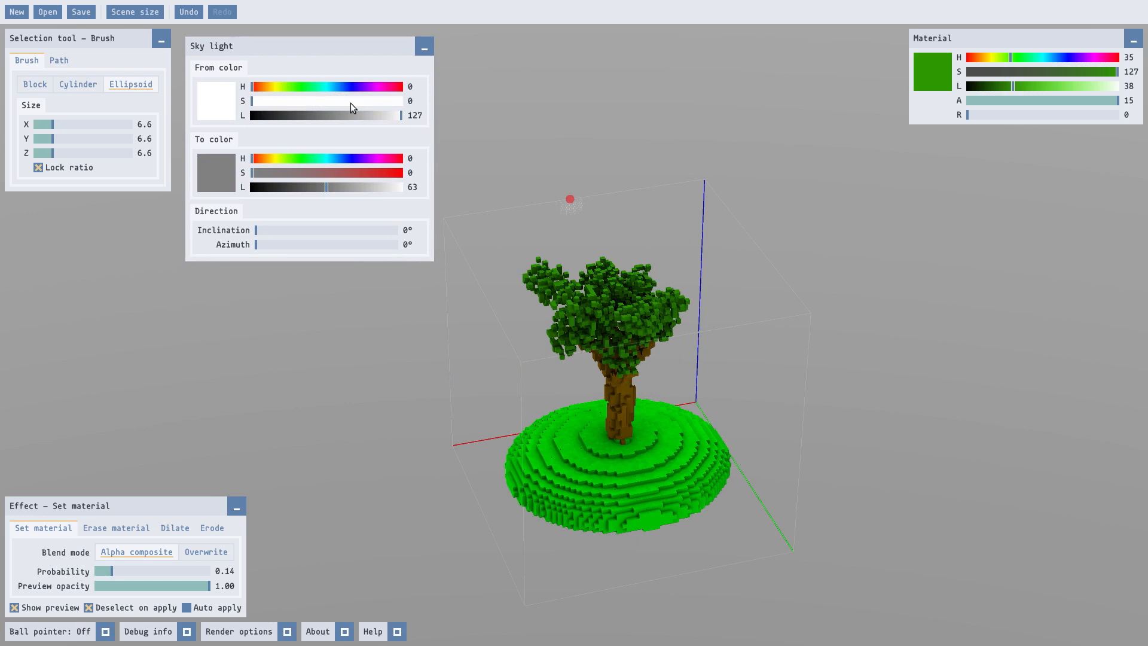
Darken the sky light with a From color of hue 19, saturation 88, lightness 37 and a To color lightness of 0
drag(351, 103, 352, 116)
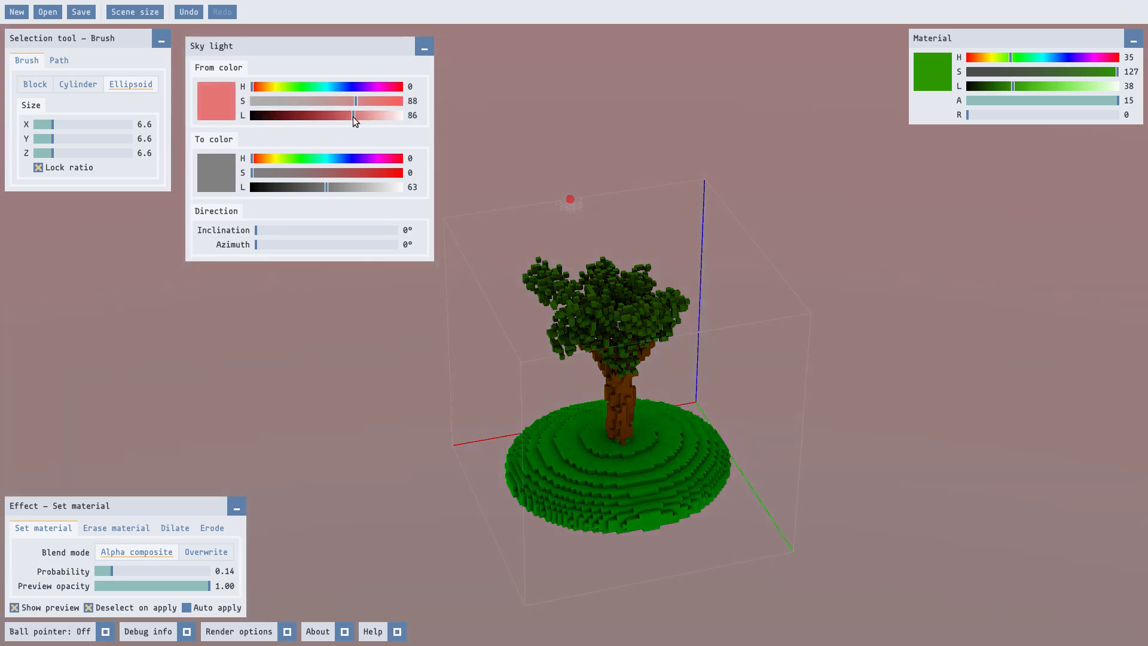
drag(260, 87, 273, 86)
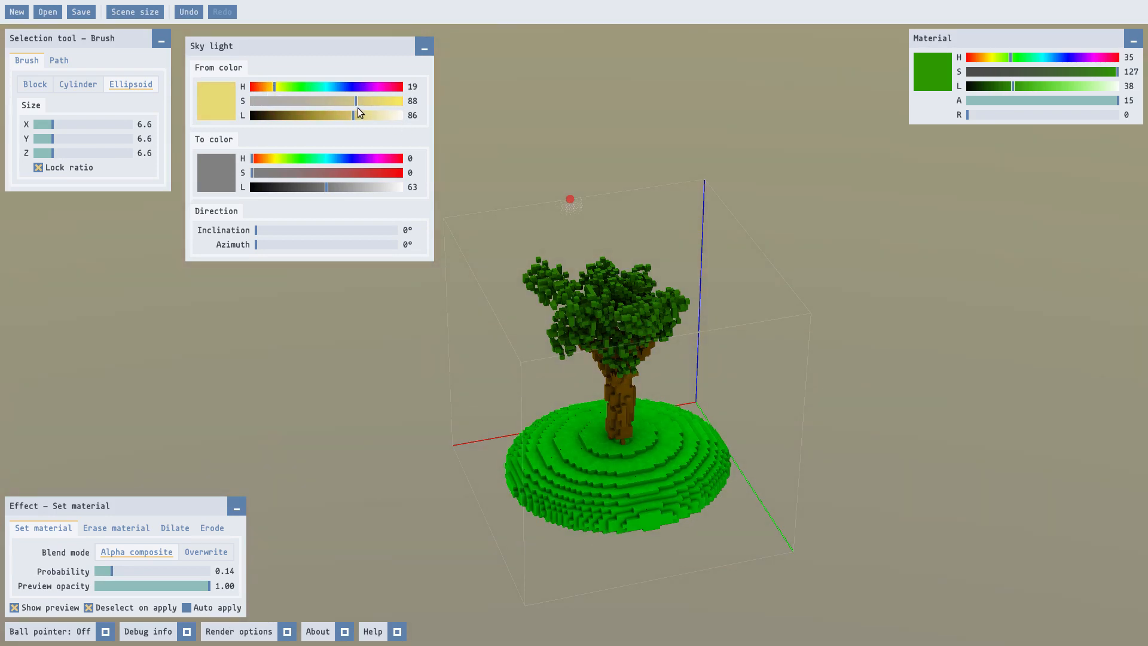
drag(354, 115, 293, 115)
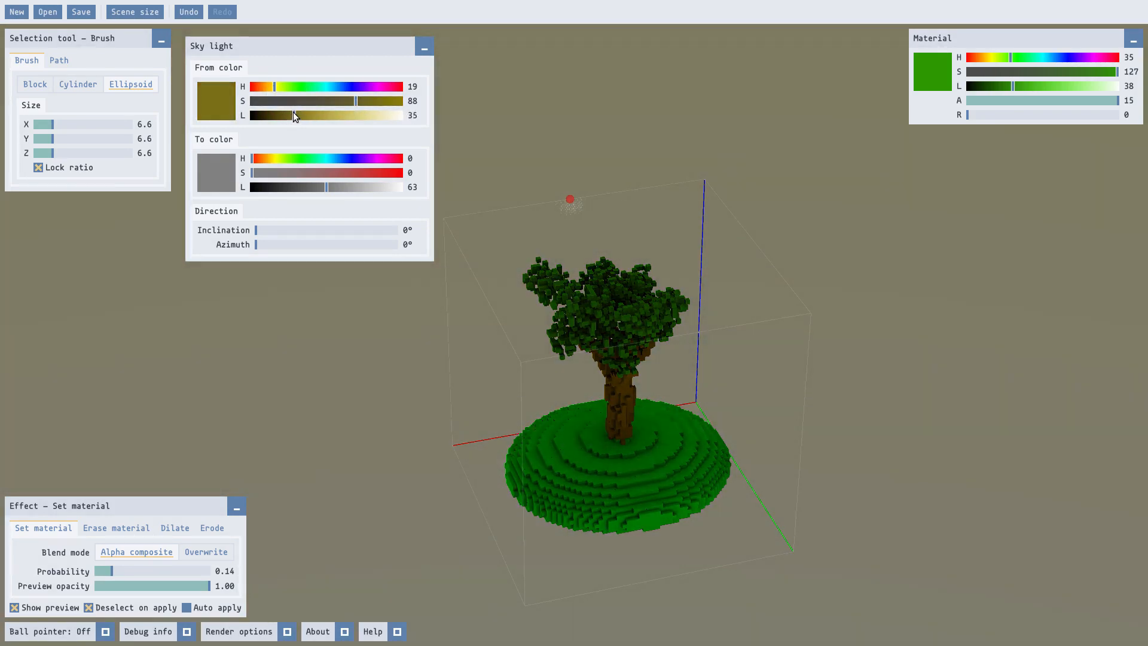
drag(325, 189, 254, 189)
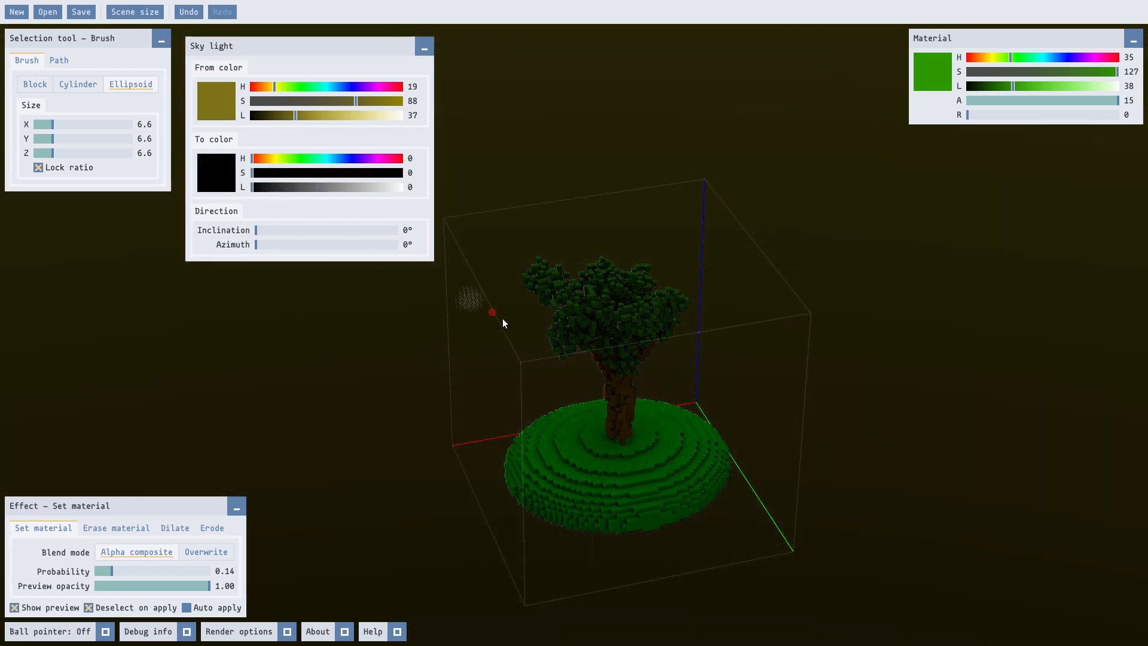
Prepare a sparse pale yellow glow brush with material hue 17, lightness 96, R 1 and probability 0.02, testing it across the crown
mouse_move(667, 448)
middle_down()
mouse_move(610, 418)
mouse_move(566, 357)
mouse_move(559, 310)
mouse_move(576, 397)
mouse_move(619, 418)
mouse_move(584, 379)
mouse_move(552, 278)
mouse_move(457, 357)
middle_up()
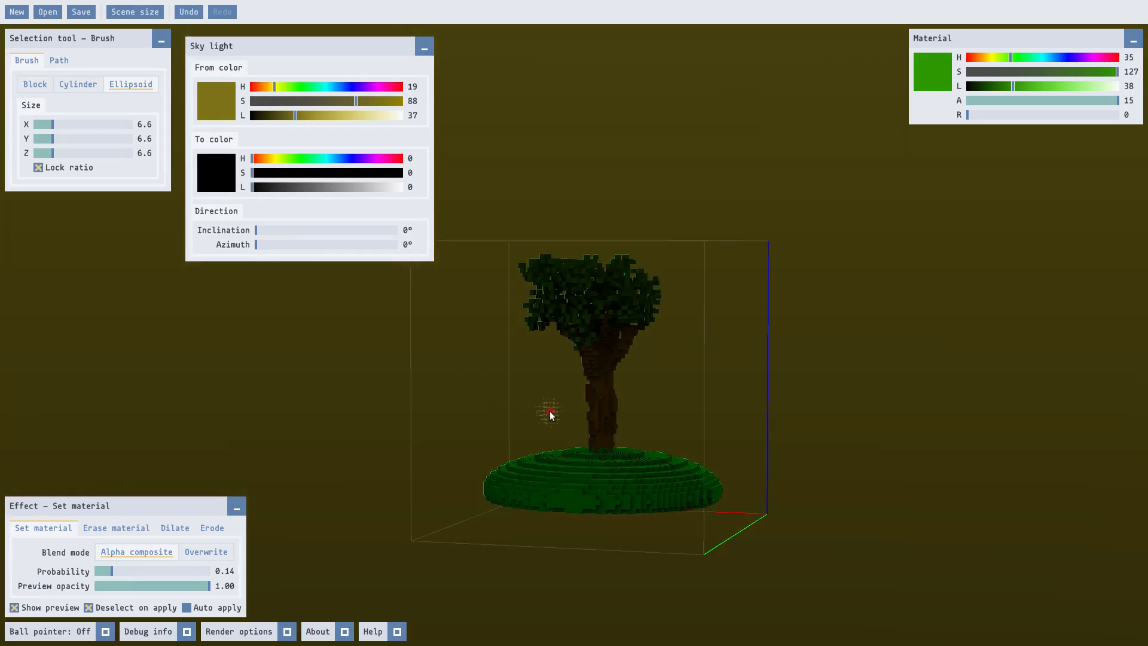
middle_drag(620, 424, 620, 389)
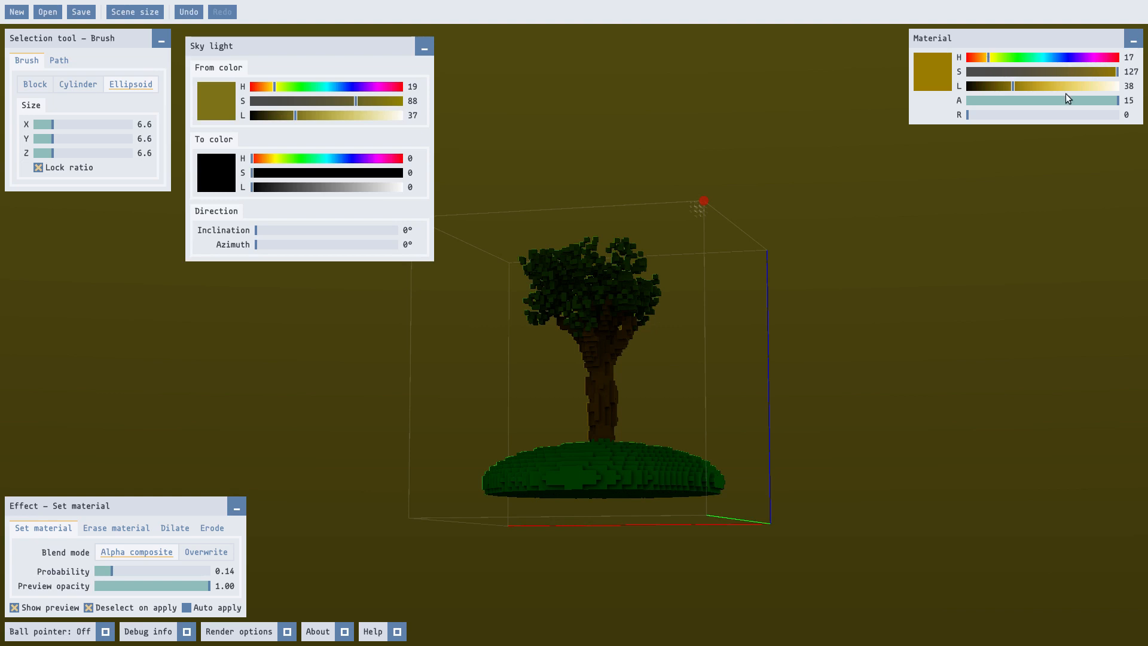
click(1079, 86)
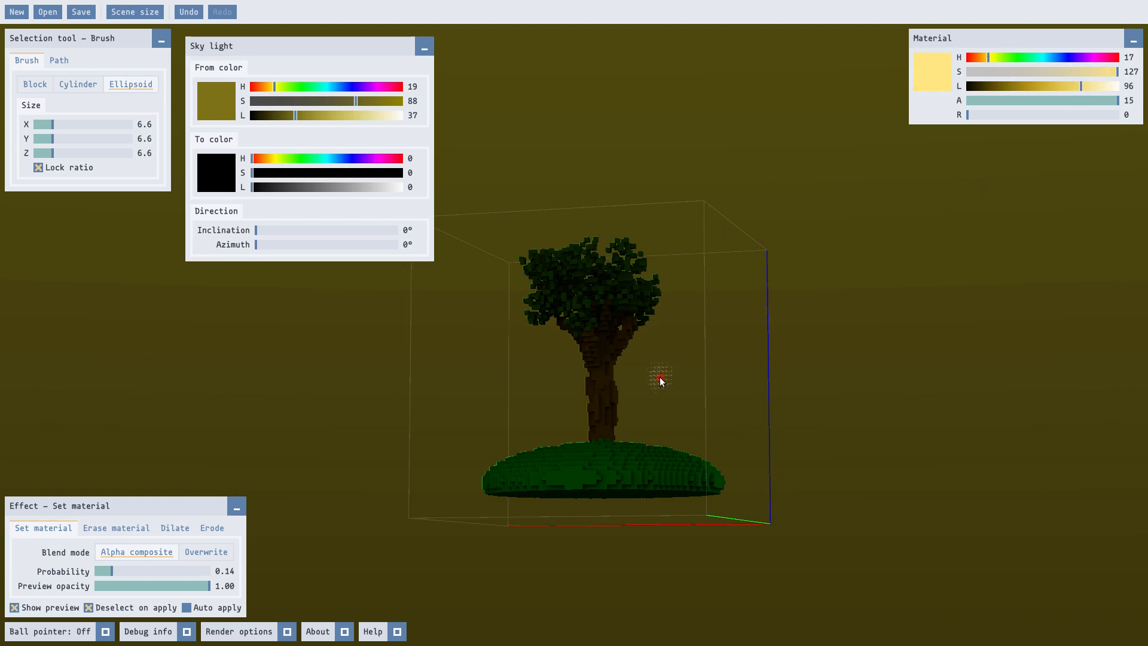
middle_drag(650, 390, 651, 364)
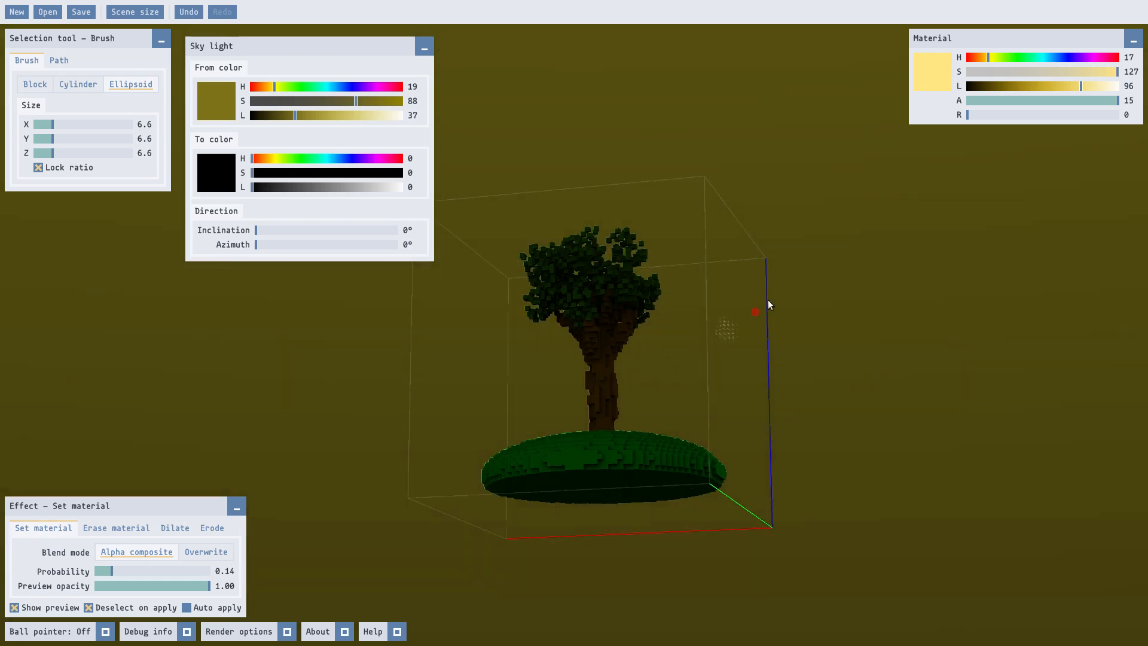
drag(976, 113, 986, 116)
drag(625, 296, 585, 289)
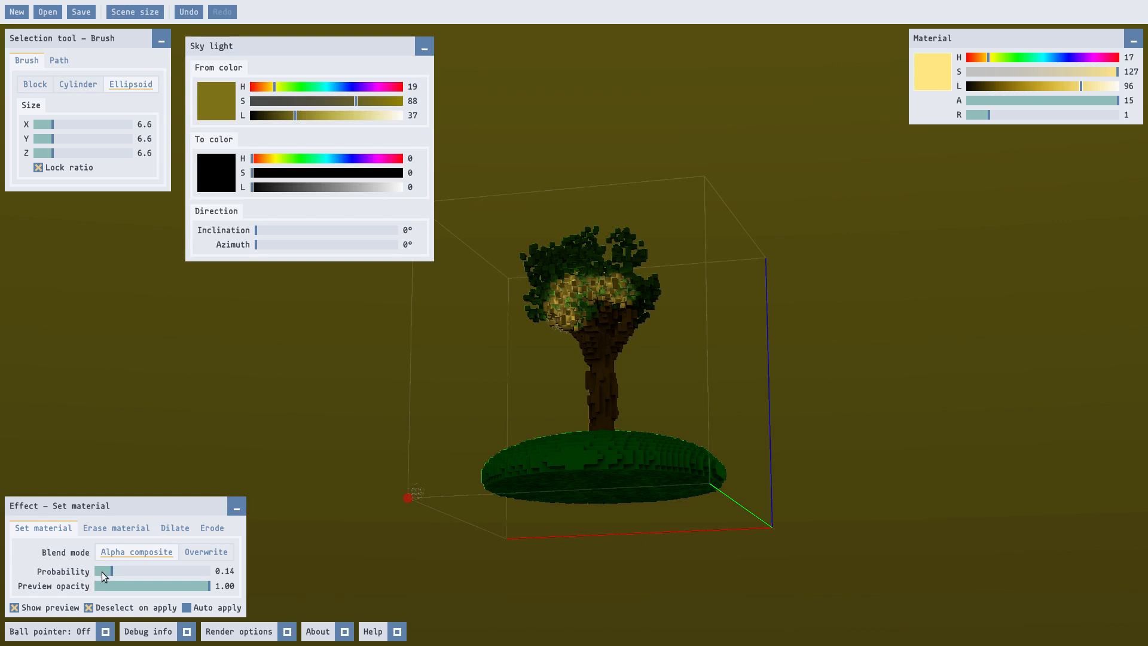
drag(103, 572, 97, 572)
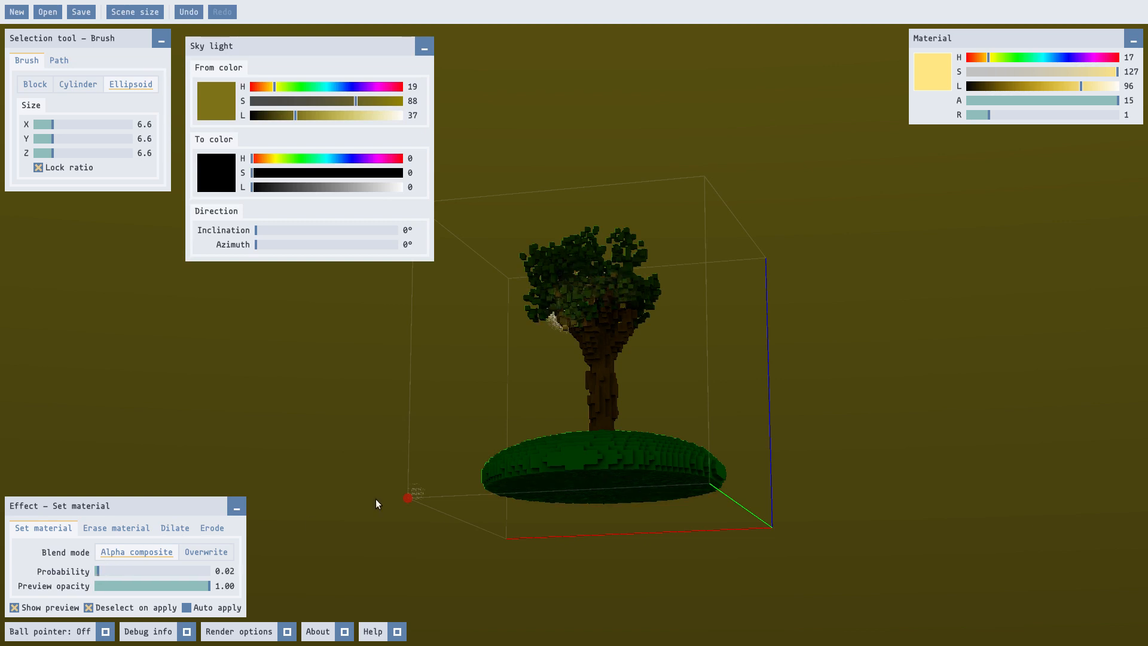
scroll(644, 313, up, 5)
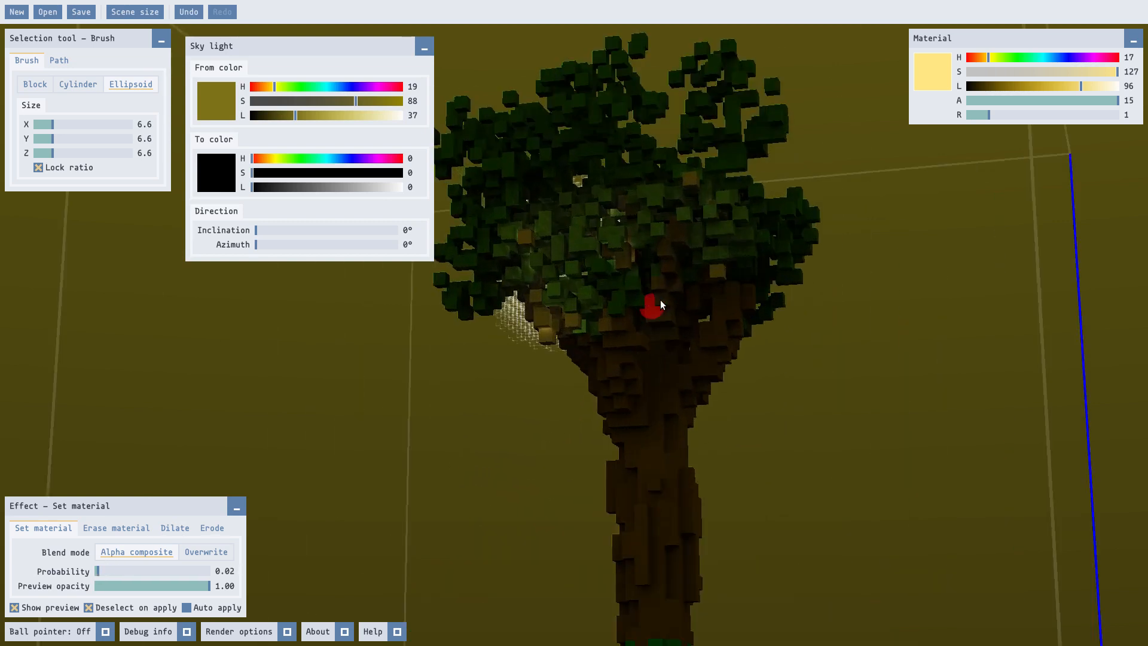
middle_click(718, 260)
middle_drag(652, 335, 507, 380)
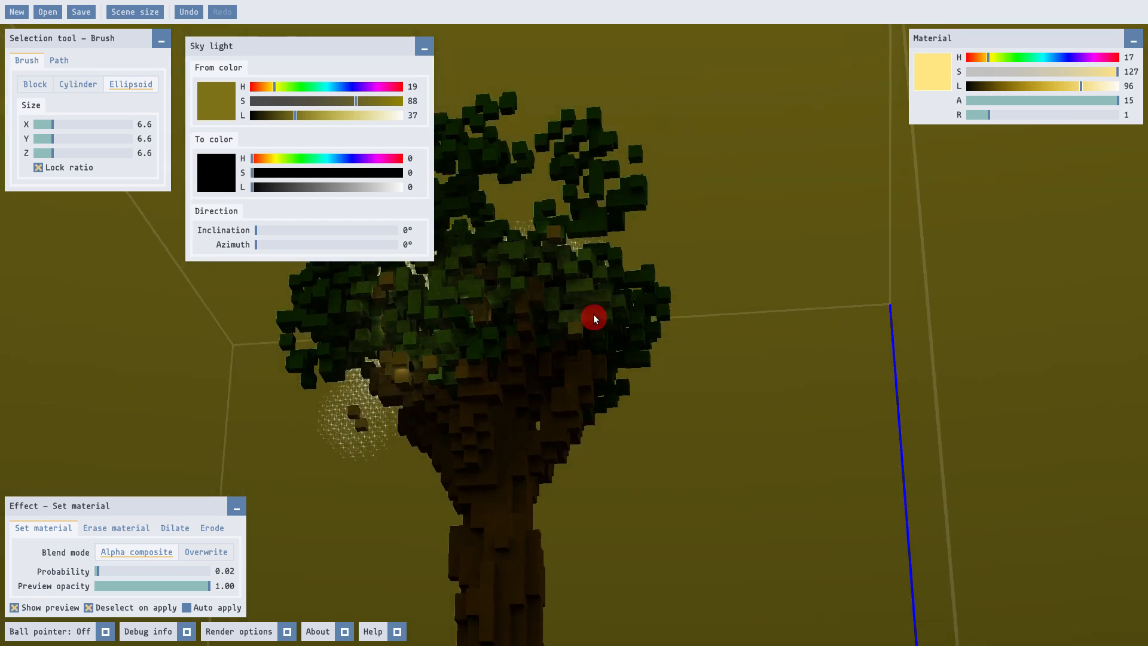
mouse_move(593, 319)
mouse_down()
mouse_move(498, 303)
mouse_move(367, 323)
mouse_move(349, 383)
mouse_move(401, 394)
mouse_up()
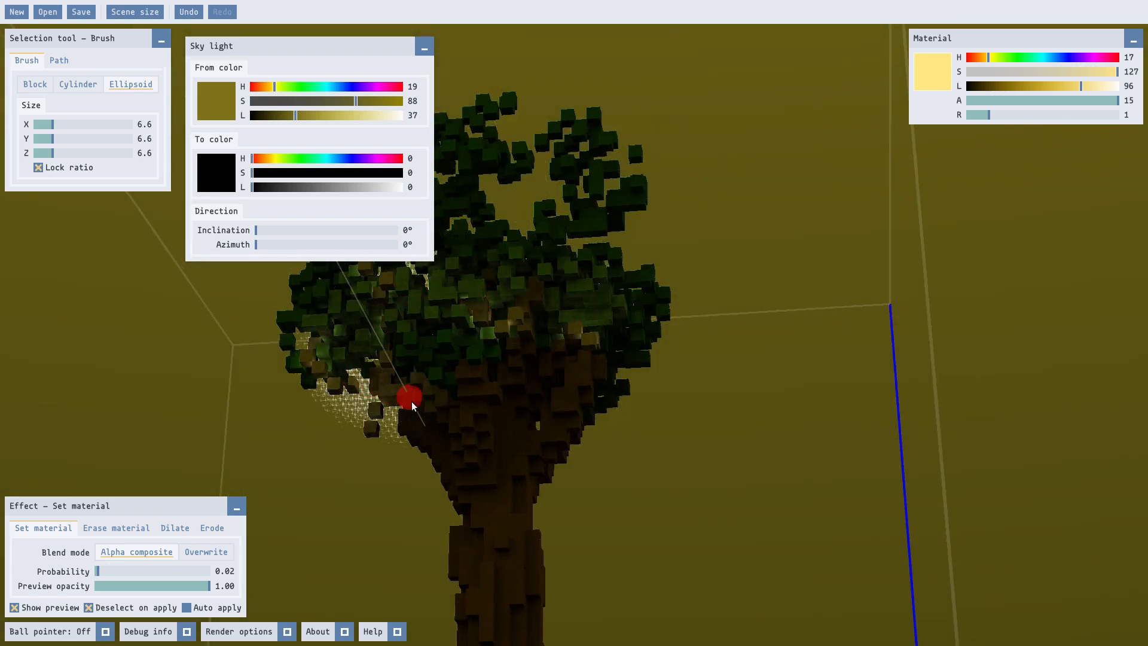
middle_drag(572, 323, 651, 375)
key(Escape)
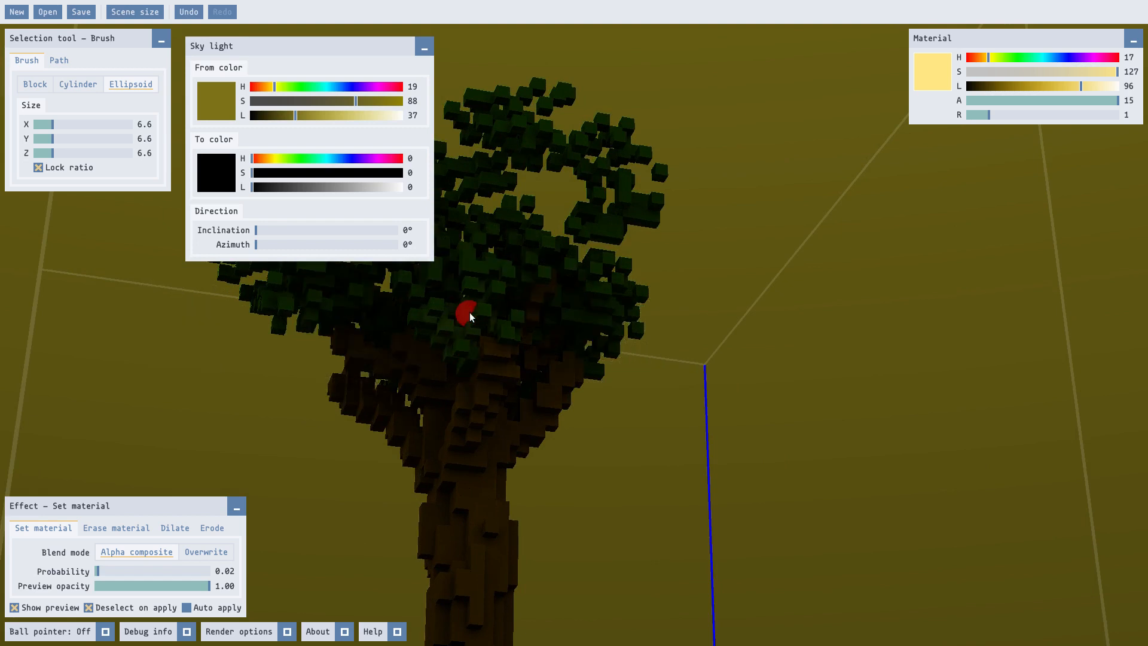
Sweep sparse glowing voxels across the underside of the crown, set the material's R to 2 and A to 10, and apply them
drag(479, 315, 534, 317)
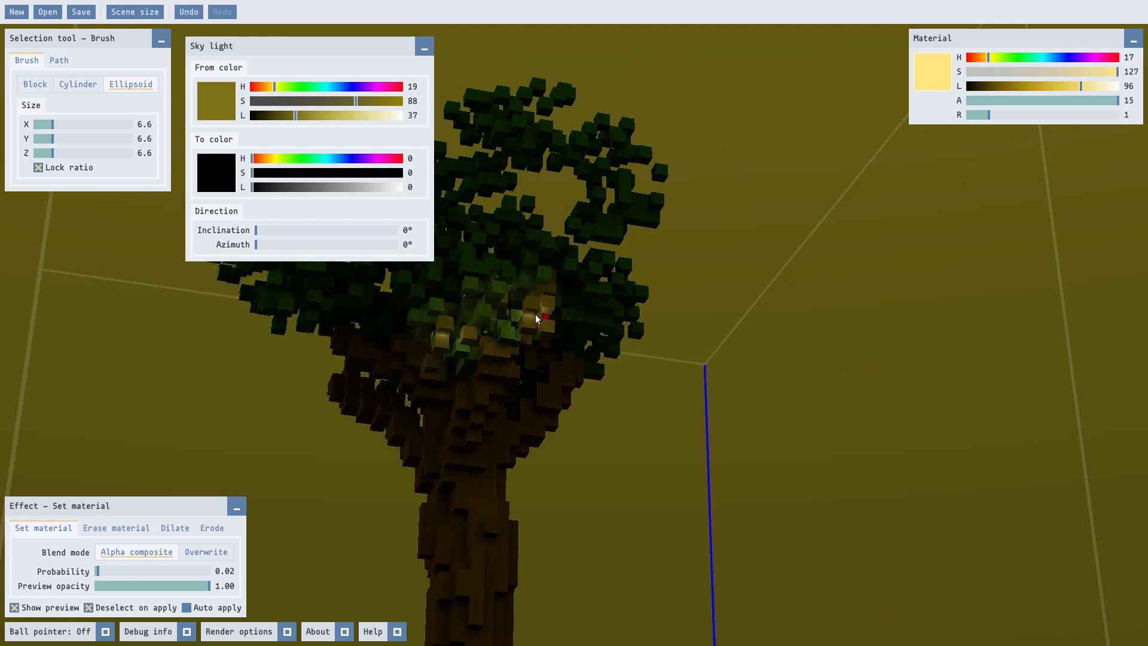
middle_drag(536, 318, 574, 323)
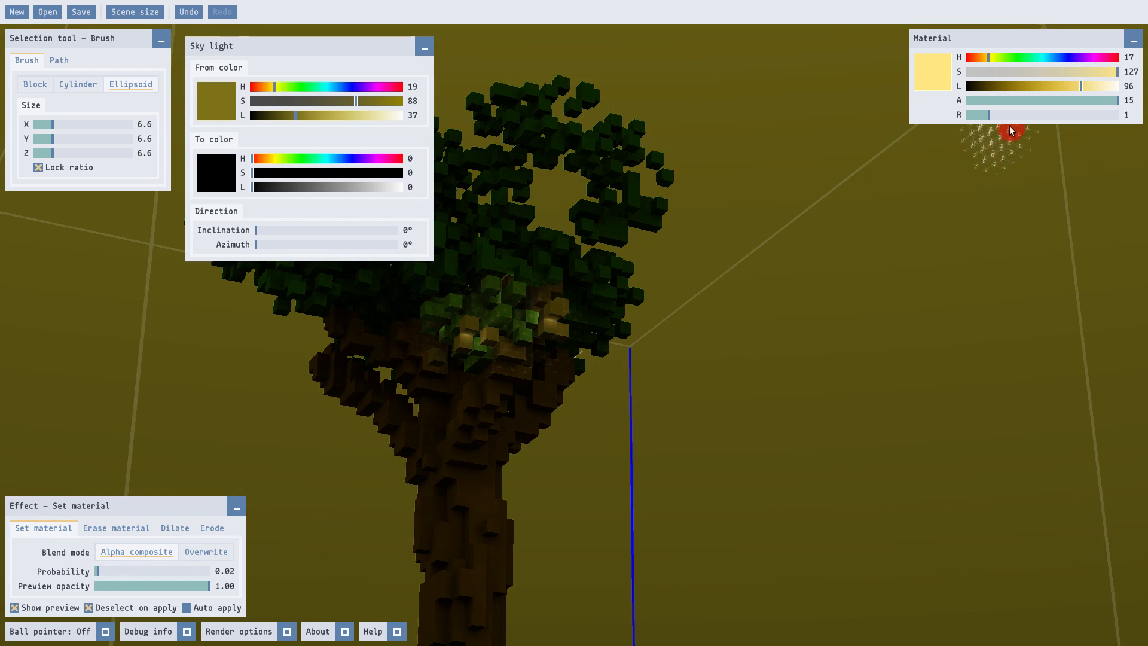
drag(991, 115, 1005, 114)
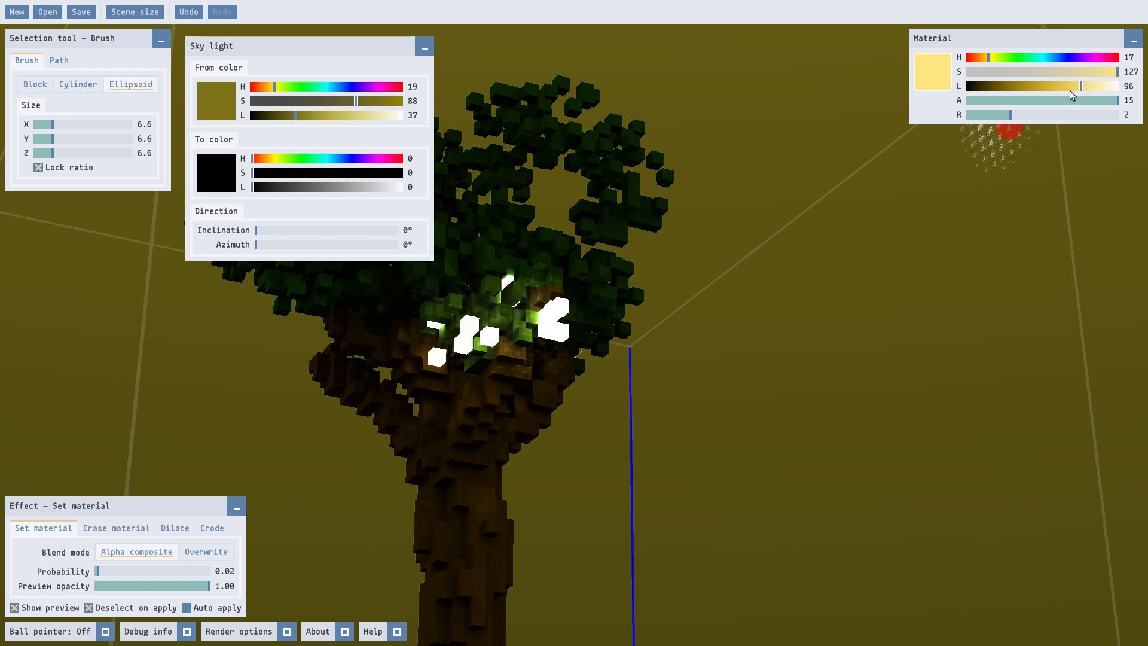
drag(1086, 99, 1059, 103)
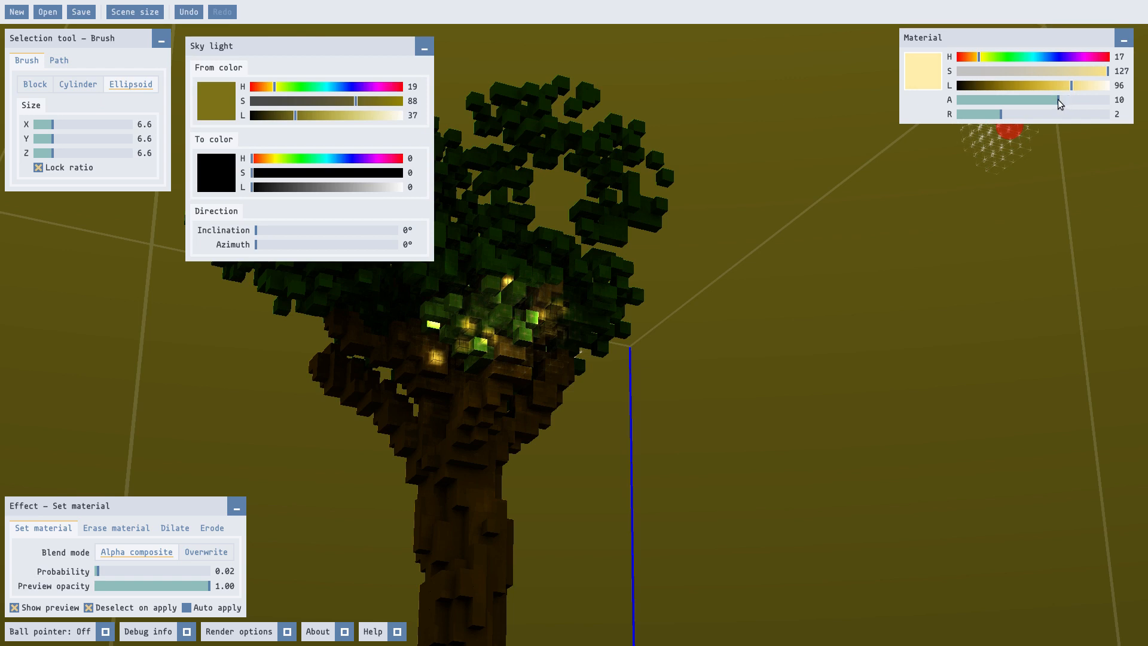
middle_drag(521, 383, 476, 330)
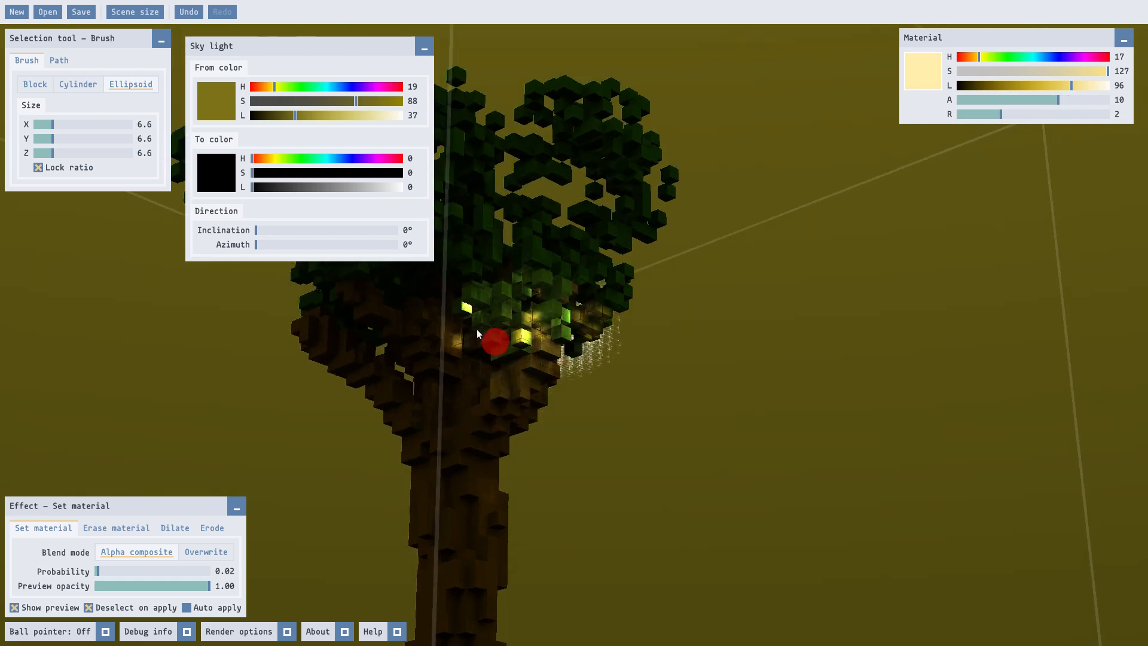
key(Return)
Scatter and apply two more groups of glowing voxels among the lower leaves and branches from different sides
mouse_move(375, 297)
mouse_down()
mouse_move(426, 285)
mouse_move(498, 235)
mouse_move(506, 263)
mouse_up()
key(Return)
middle_drag(506, 299, 526, 401)
scroll(531, 392, down, 3)
drag(453, 395, 487, 379)
key(Return)
Scatter glowing voxels around the side branch beneath the crown and apply them in two batches
middle_drag(487, 377, 514, 336)
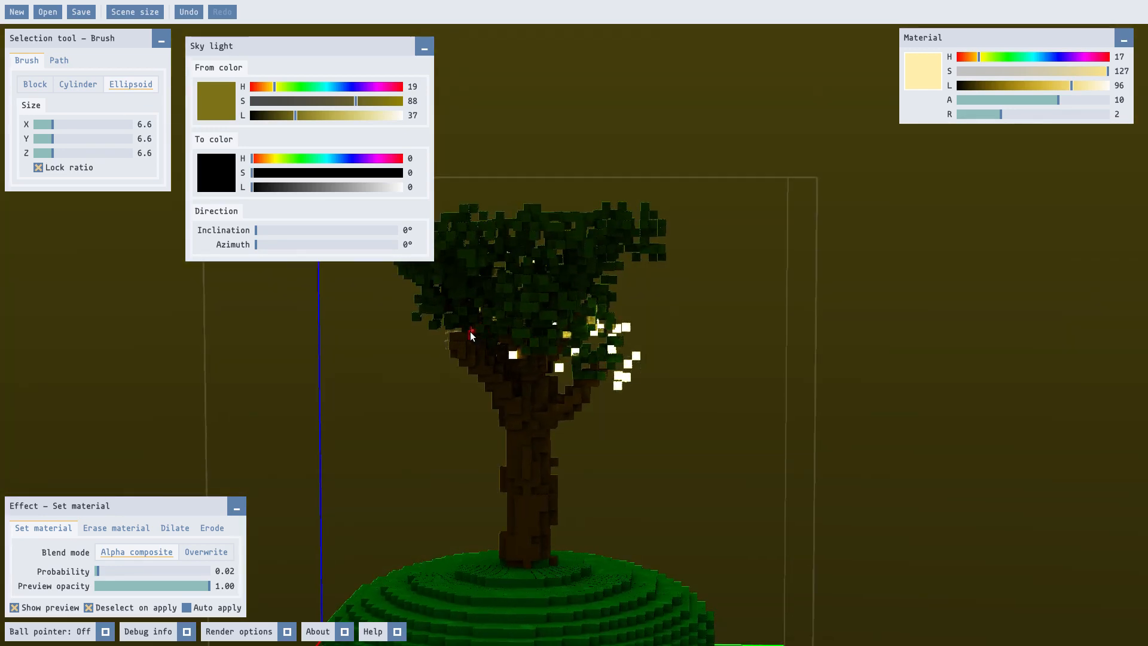
drag(471, 332, 487, 346)
key(Return)
click(501, 401)
key(Return)
From another side, apply glowing voxels at the branch fork and across the lower leaves of the crown
middle_drag(502, 401, 651, 395)
click(520, 363)
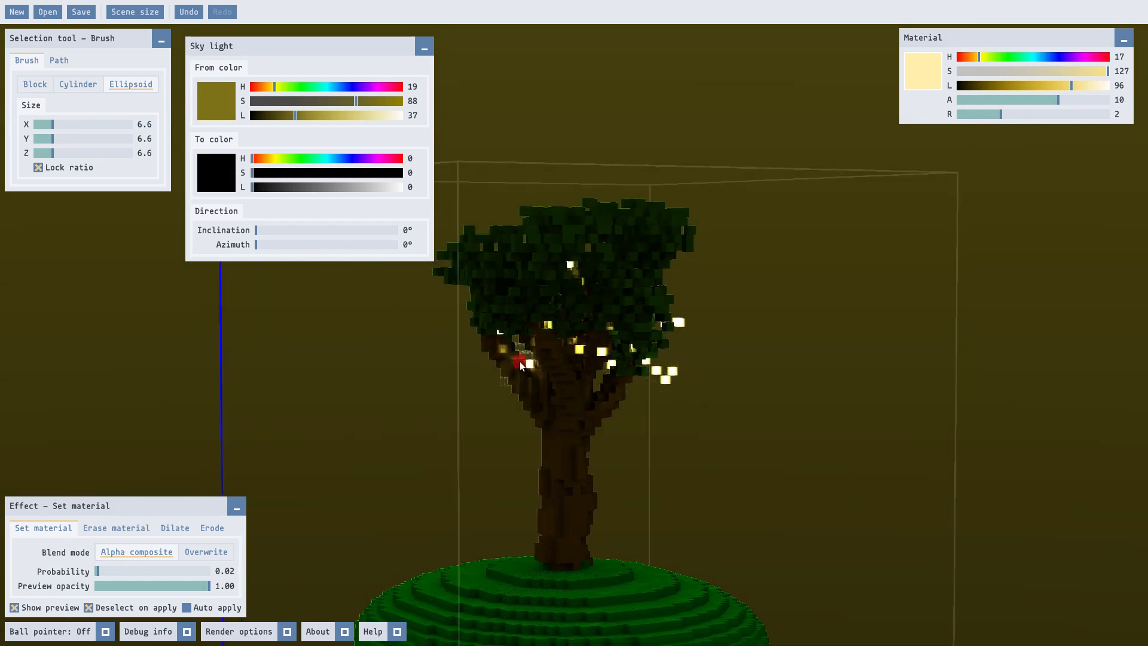
key(Return)
drag(495, 300, 542, 303)
key(Return)
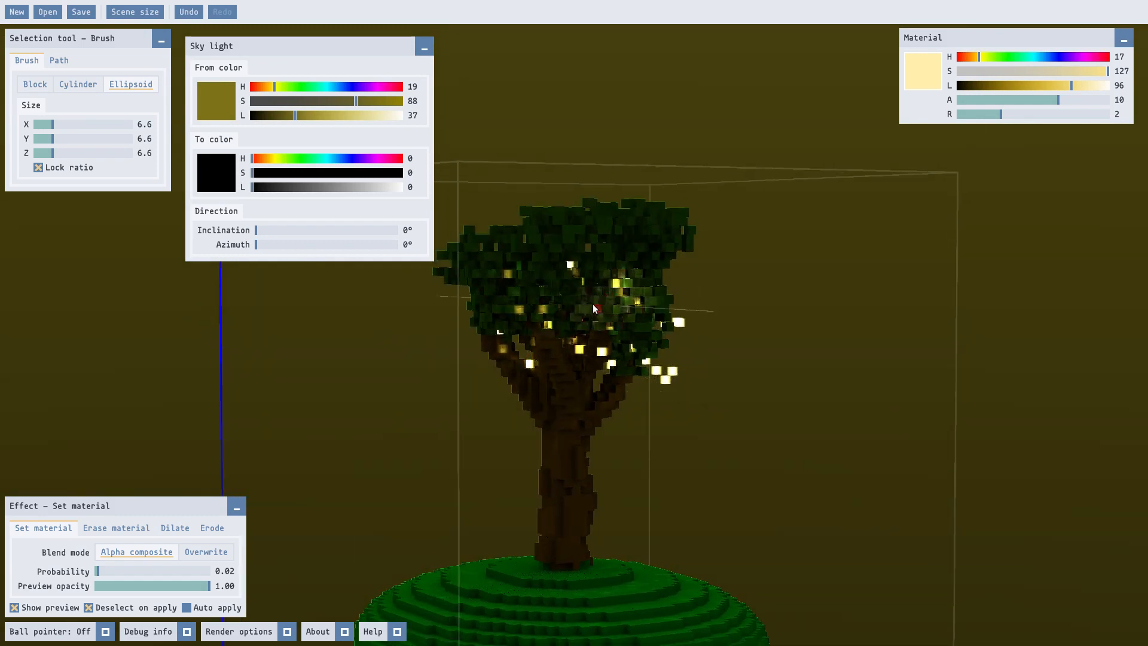
Sweep more sparse glowing voxels down through the lower crown and branch tops from two further sides of the tree
middle_drag(563, 303, 525, 325)
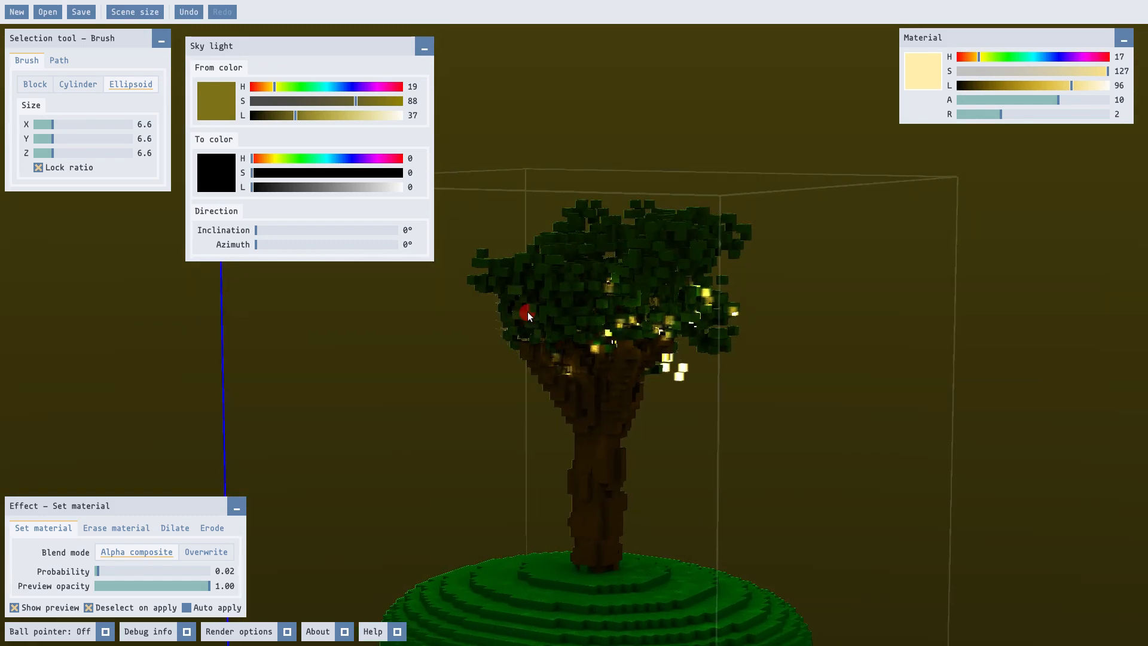
mouse_move(545, 371)
middle_down()
mouse_move(782, 379)
mouse_move(702, 352)
mouse_move(635, 302)
middle_up()
middle_drag(631, 365, 840, 382)
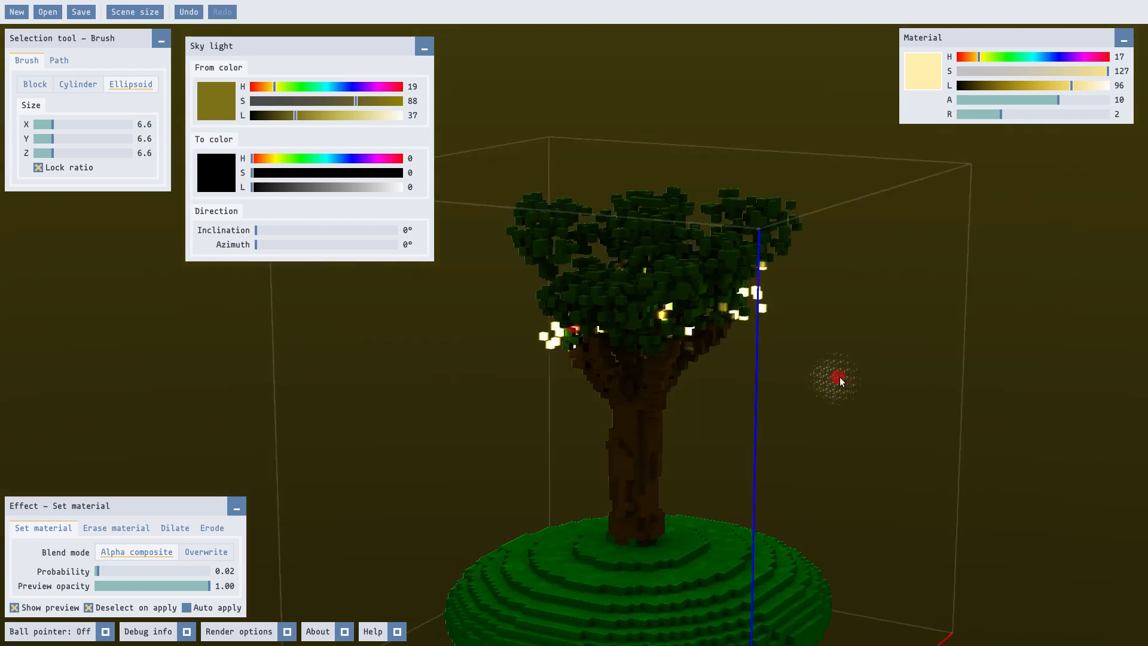
drag(609, 296, 651, 367)
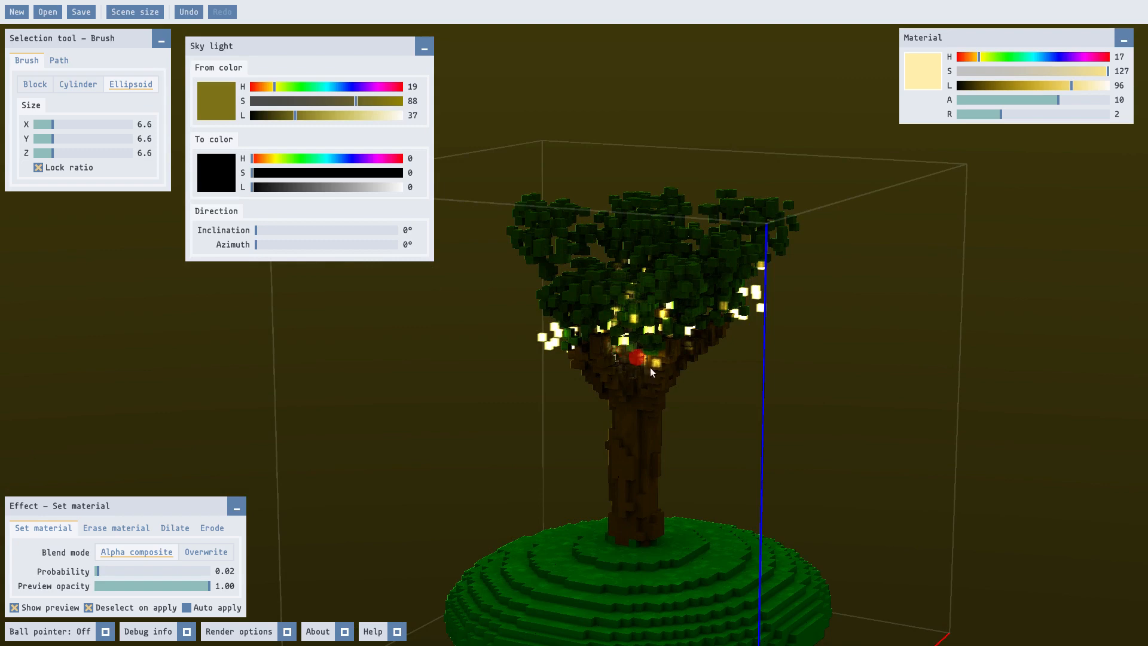
scroll(651, 369, down, 3)
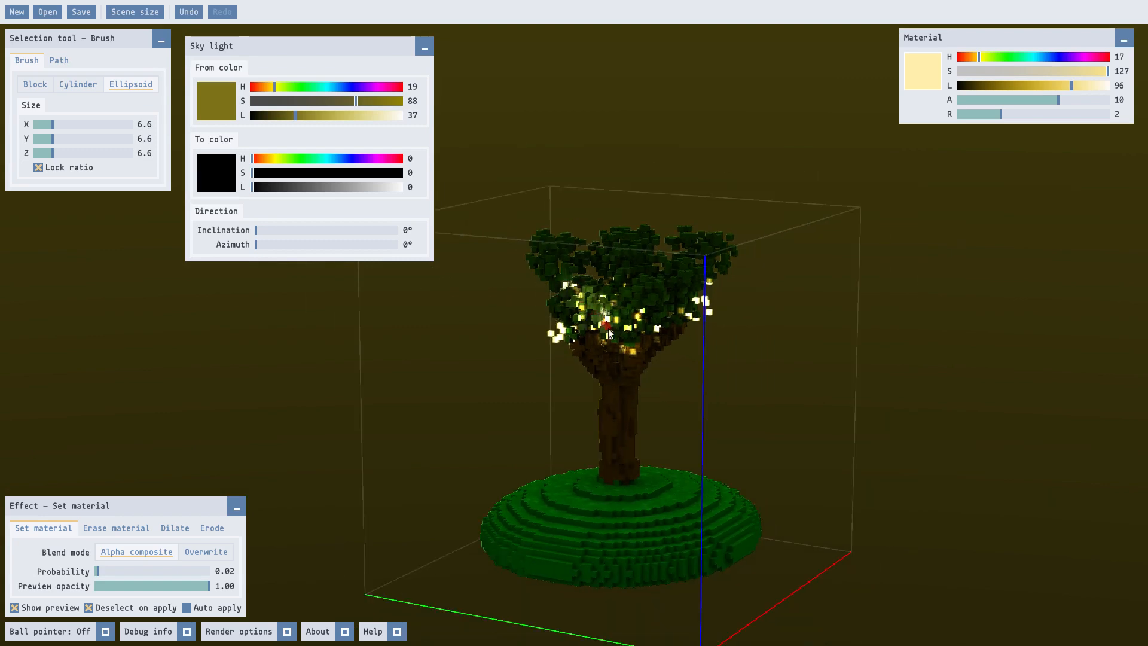
middle_drag(589, 304, 748, 376)
drag(559, 281, 591, 341)
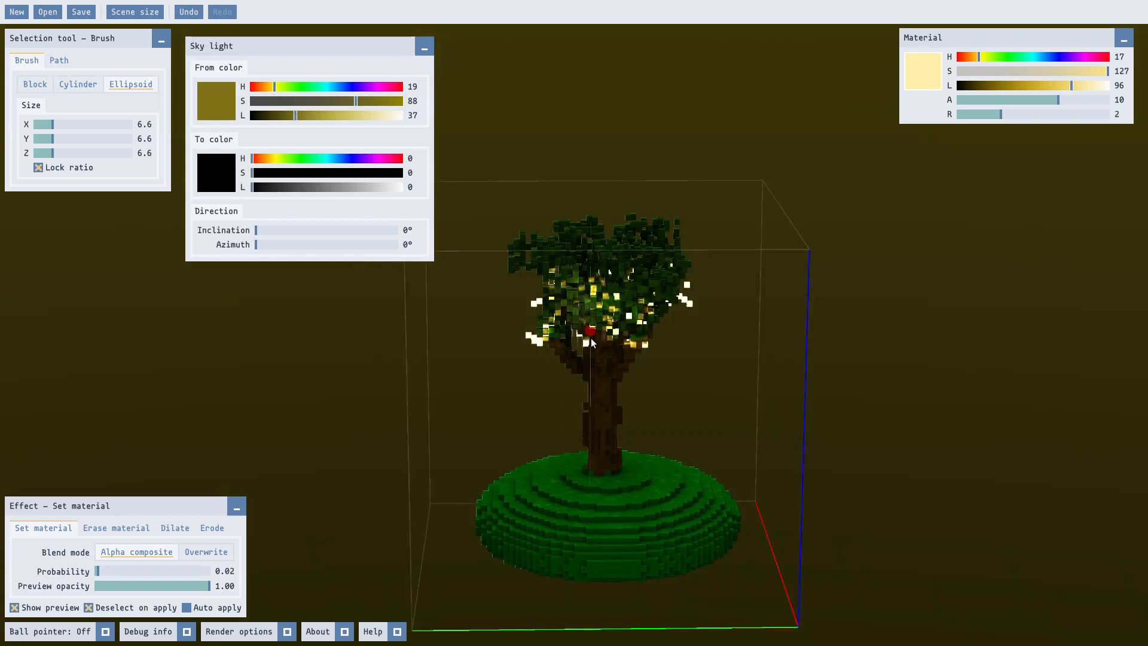
Examine the whole lit tree from a distance and open the ball pointer camera settings
scroll(648, 388, down, 5)
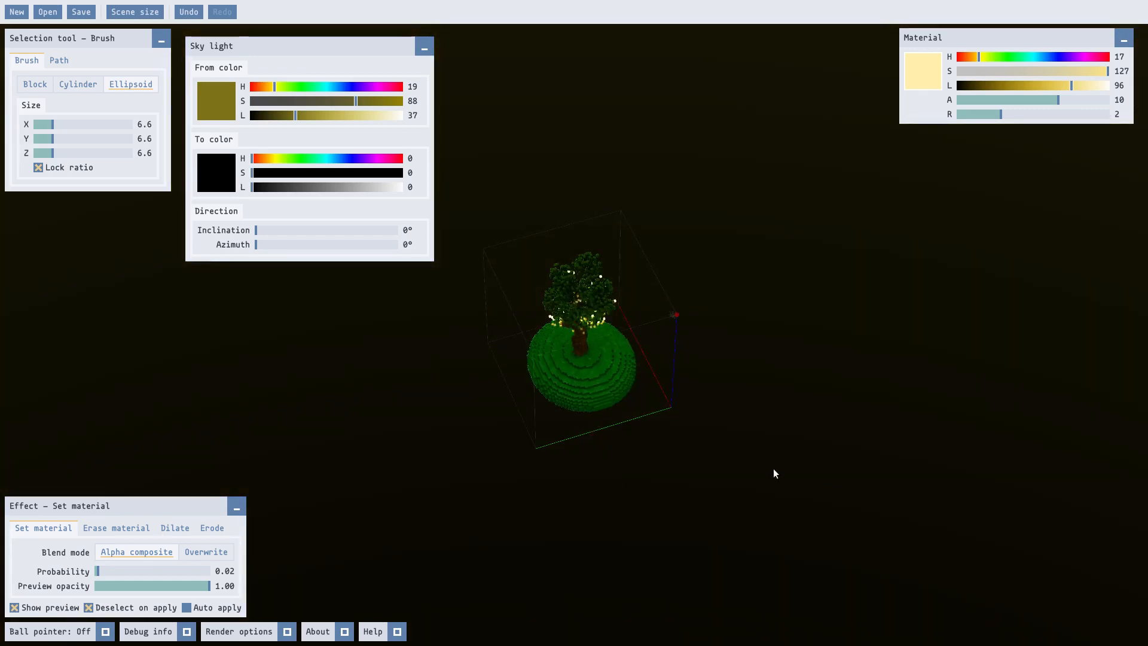
middle_drag(773, 468, 800, 502)
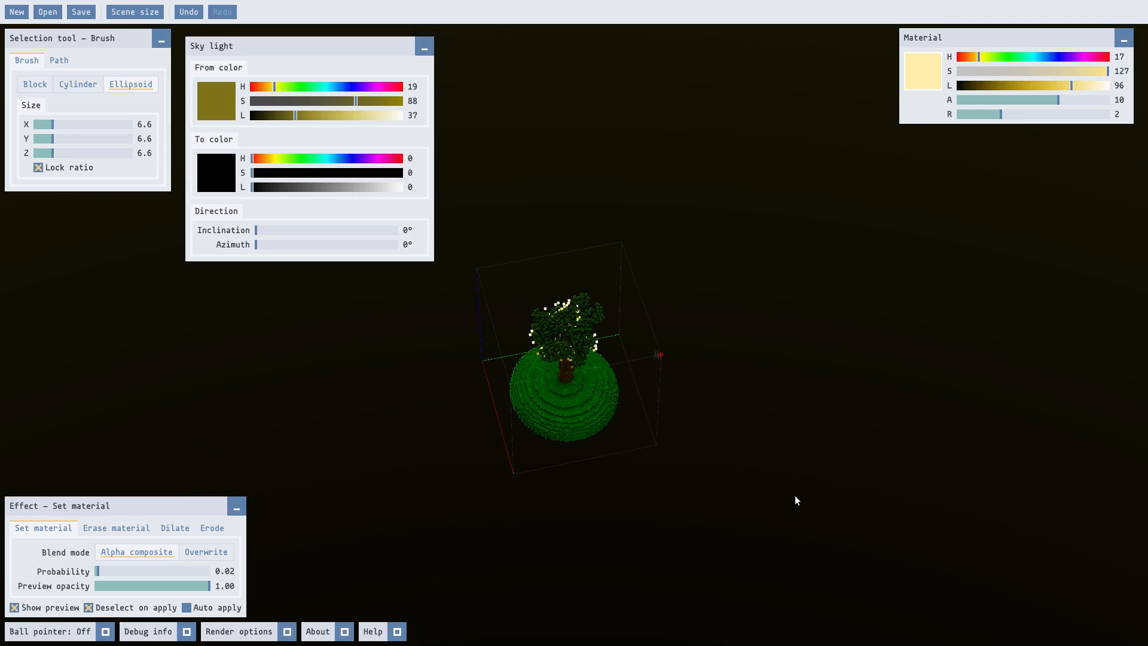
click(106, 631)
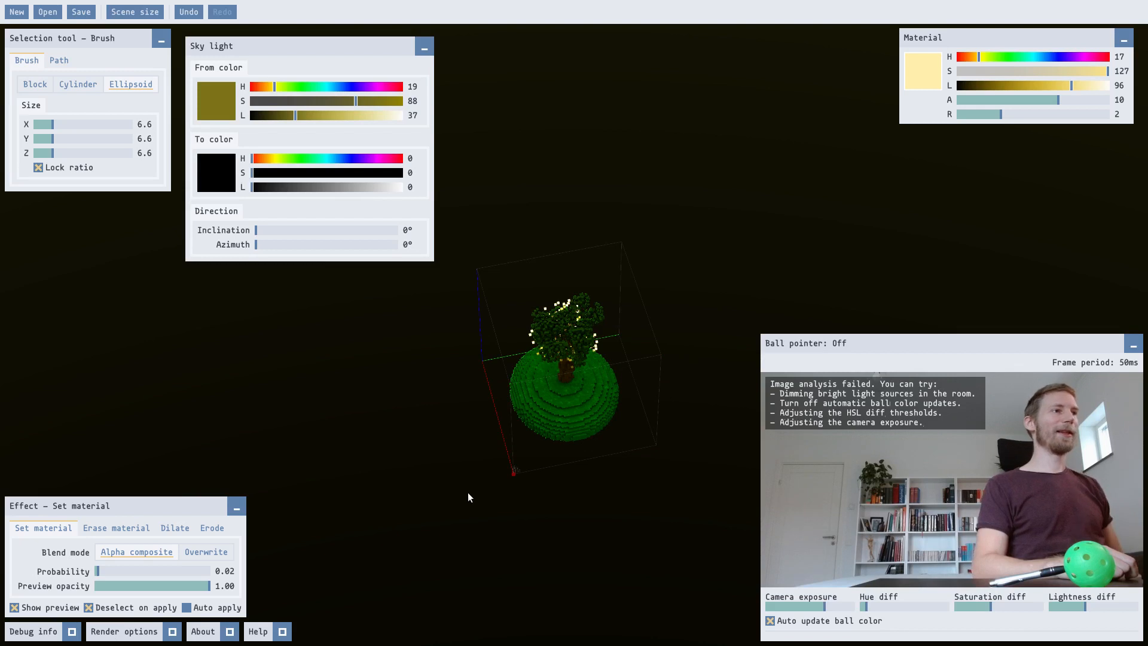